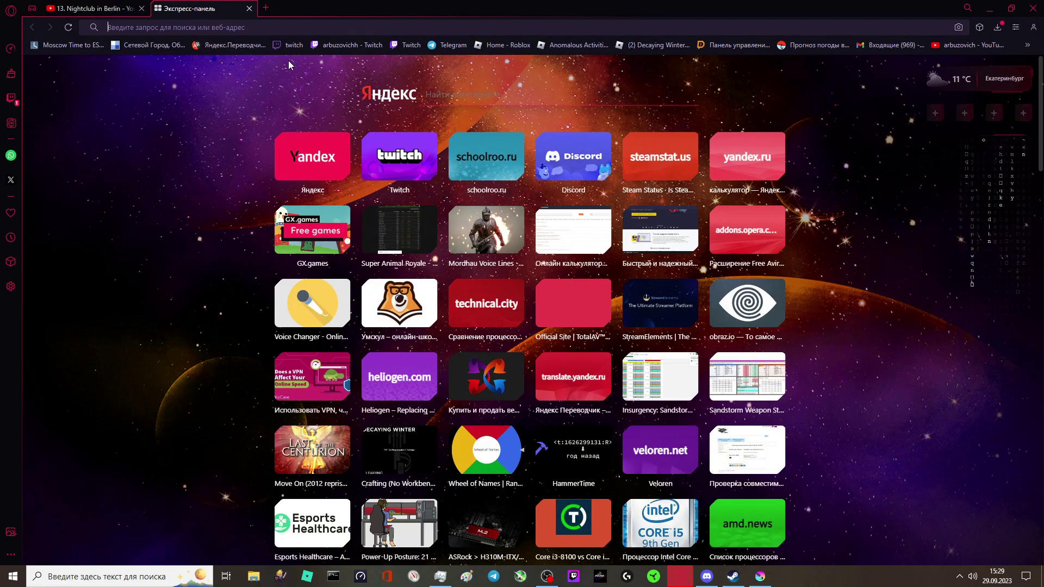
Step: Search the web for 'uabe' and open the UABE Releases page on GitHub
text(uabe)
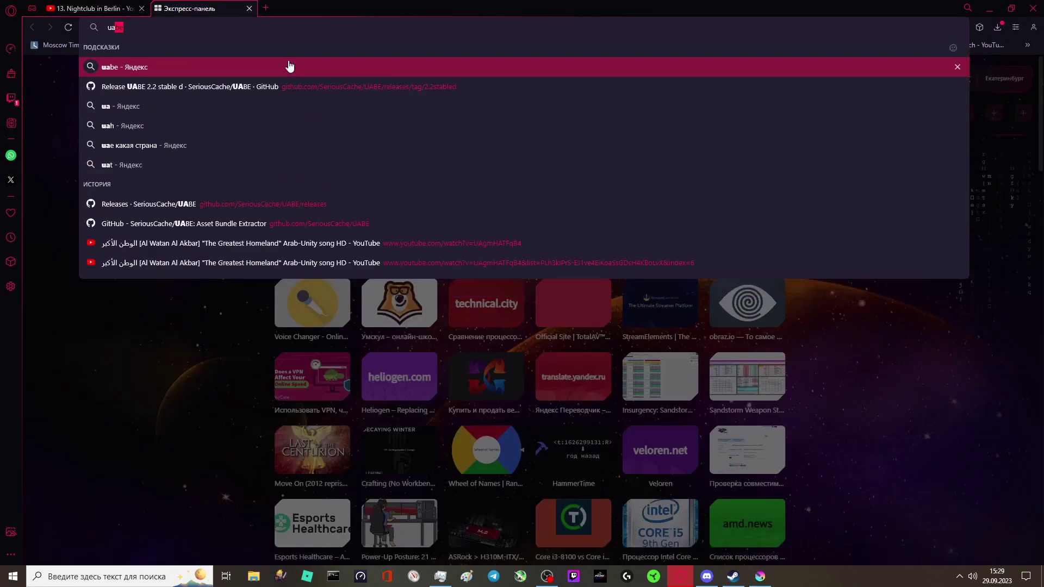
click(289, 66)
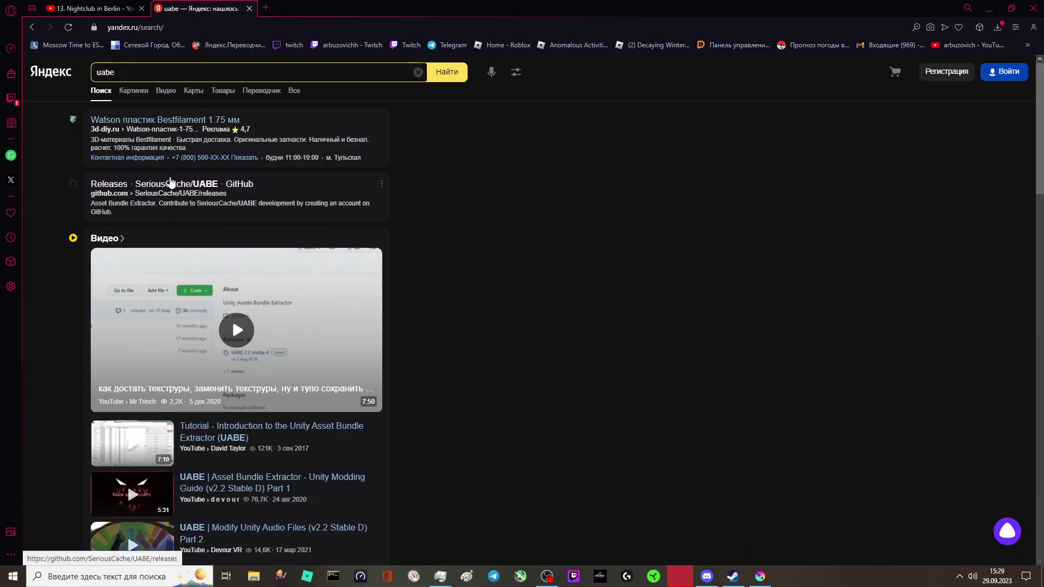
click(168, 182)
click(249, 8)
Step: Download AssetsBundleExtractor_2.2stabled_64bit.zip from the UABE 2.2 stable d release and open it
scroll(434, 312, down, 5)
scroll(433, 313, down, 4)
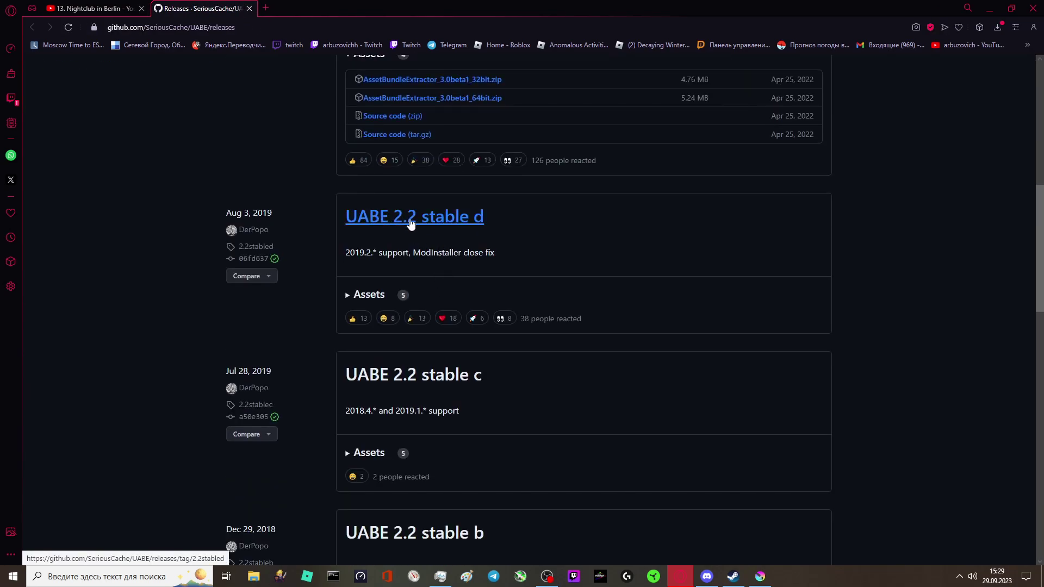
click(461, 224)
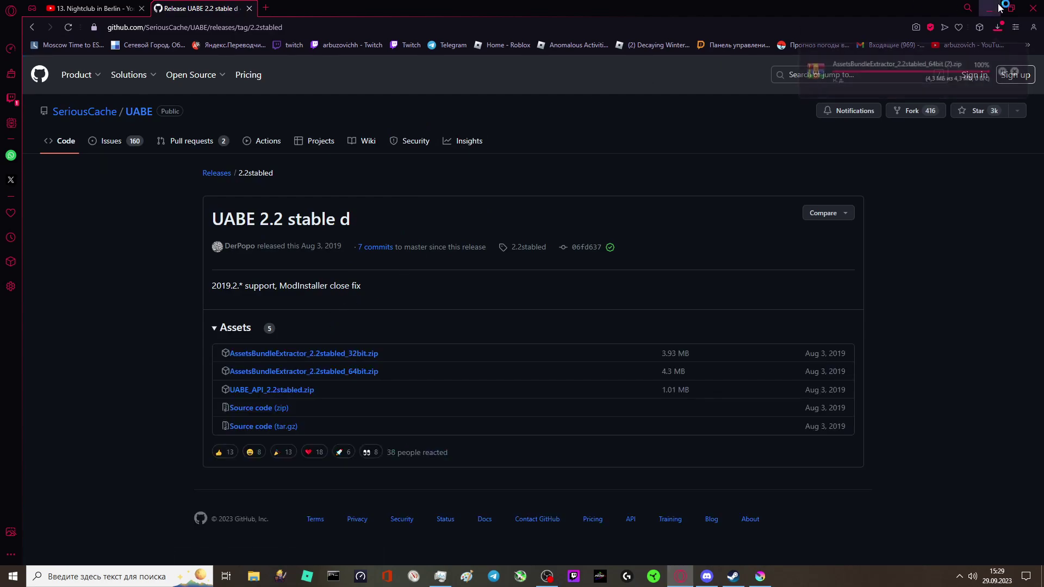
click(892, 73)
key(Return)
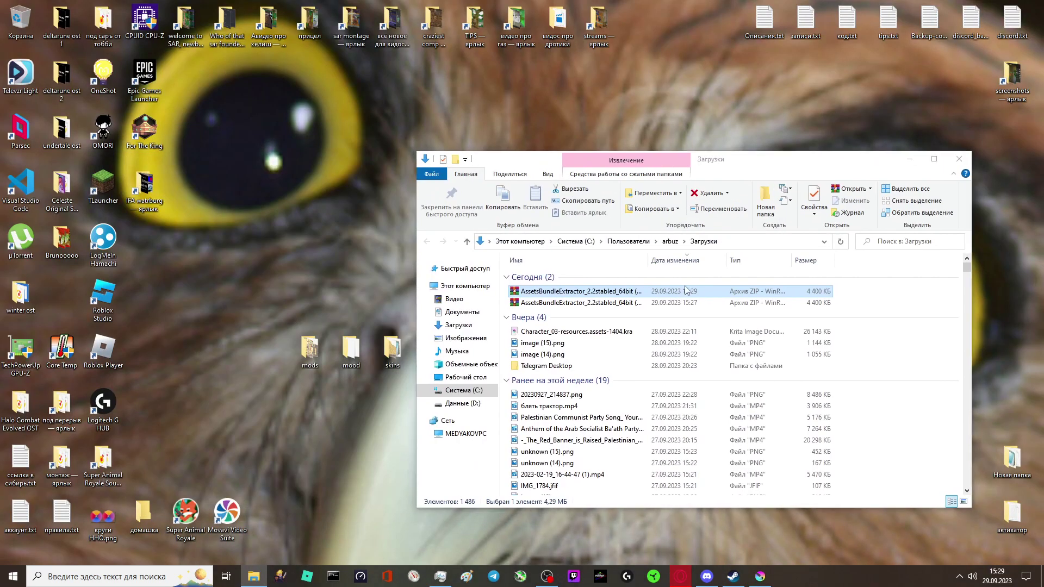
Step: Extract the 64bit folder from the zip into the CROSSHAIR folder
click(902, 376)
drag(788, 359, 432, 351)
key(alt+F4)
key(alt+F4)
Step: Launch AssetBundleExtractor.exe from CROSSHAIR\64bit, cancelling File > Open for now
double_click(434, 351)
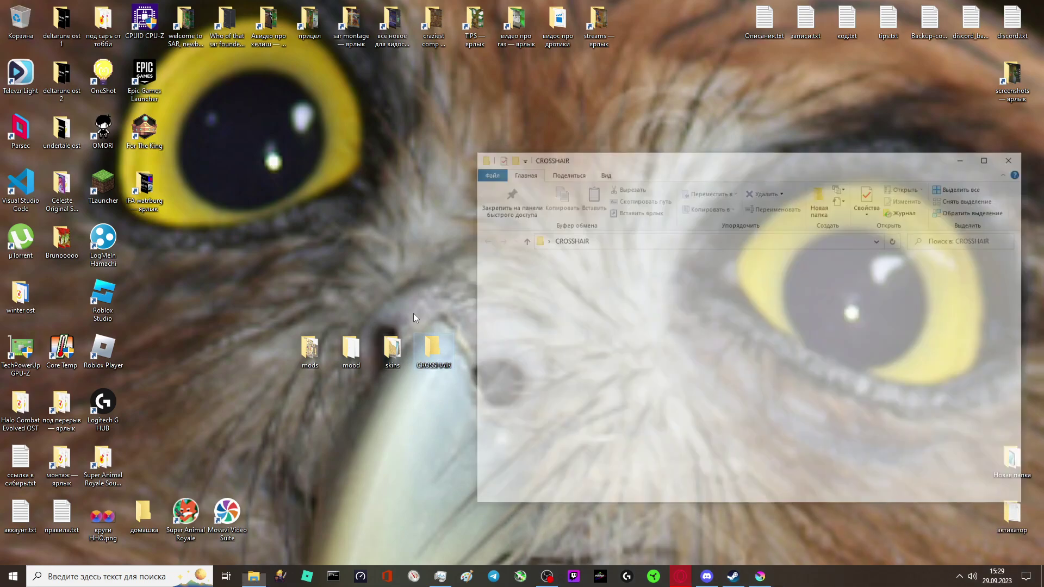
double_click(587, 275)
double_click(611, 297)
click(140, 149)
click(146, 161)
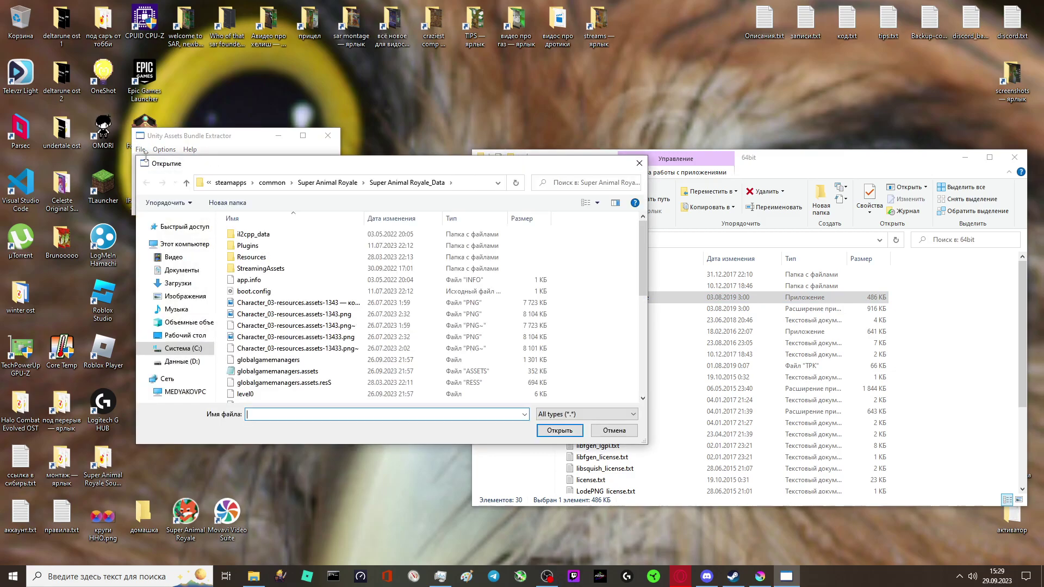
click(639, 163)
click(733, 576)
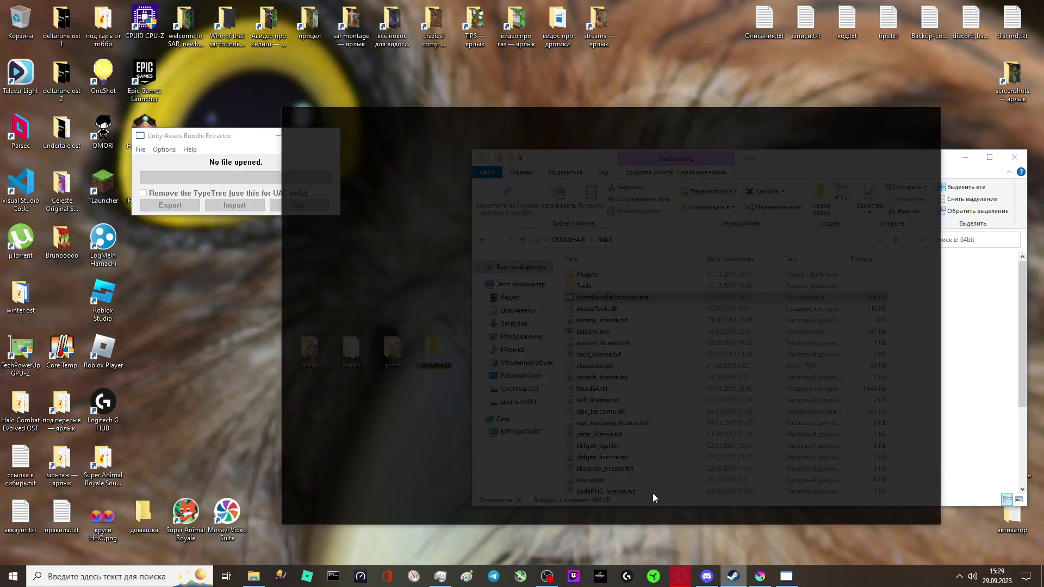
Step: Browse to Super Animal Royale's local install folder through Steam Properties > Installed Files
right_click(371, 398)
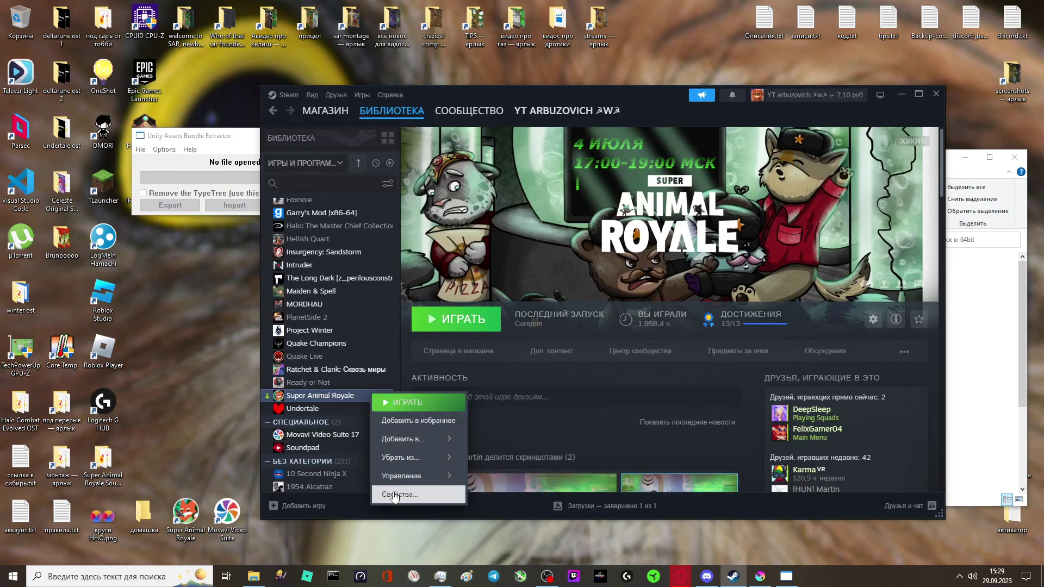
click(393, 492)
click(427, 244)
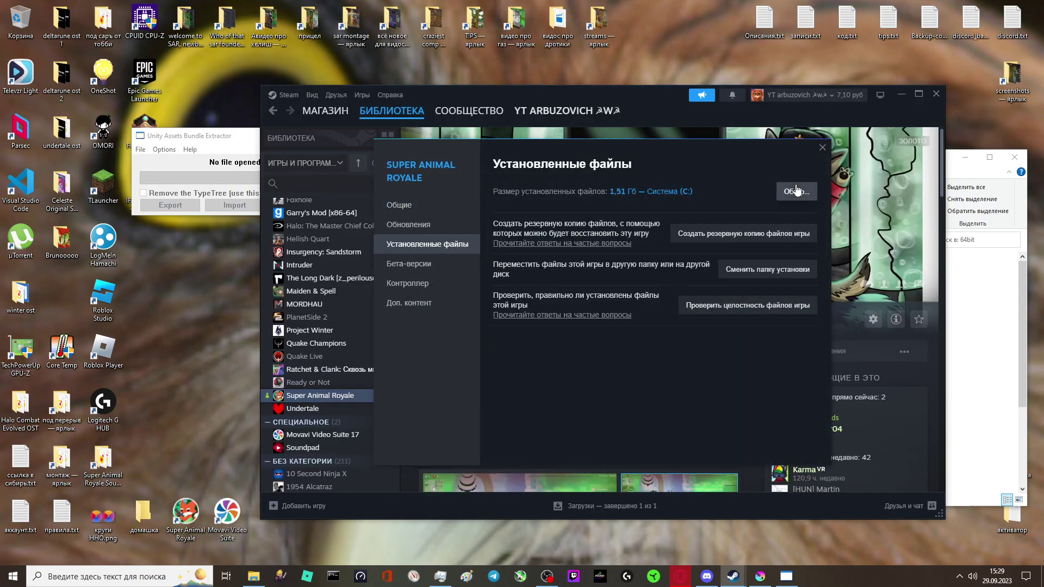
click(822, 148)
click(901, 95)
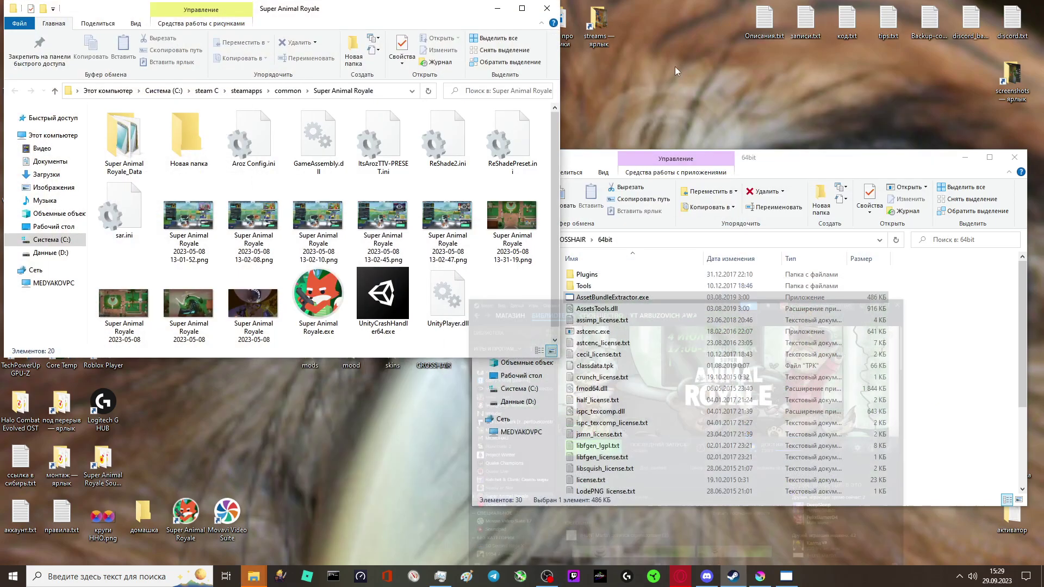
Step: Copy the game folder path and paste it into UABE's File > Open dialog
right_click(390, 90)
click(418, 111)
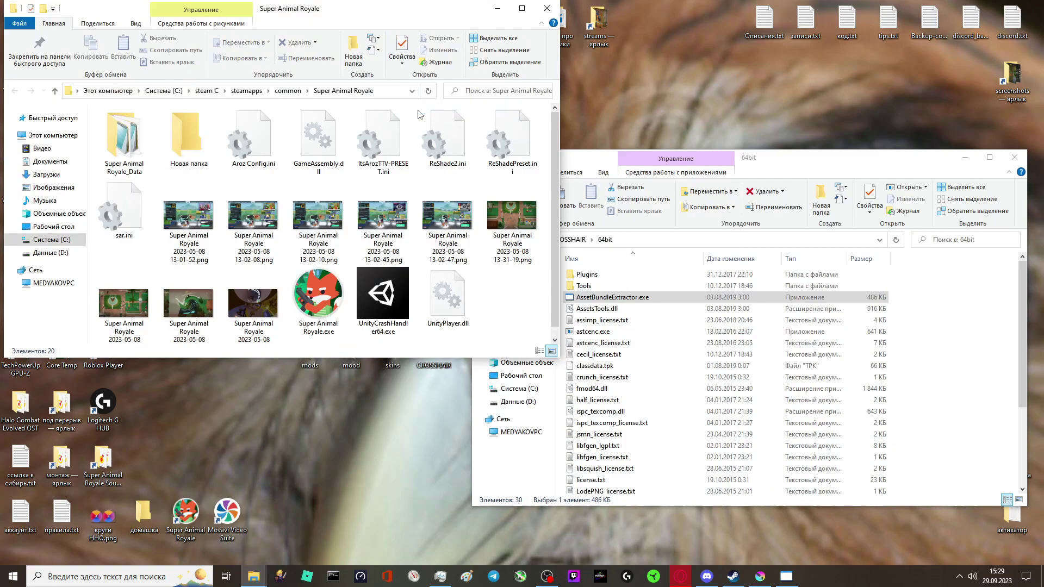
click(547, 8)
click(141, 149)
click(158, 162)
click(461, 183)
text(C:\steam C\steamapps\common\Super Animal Royale)
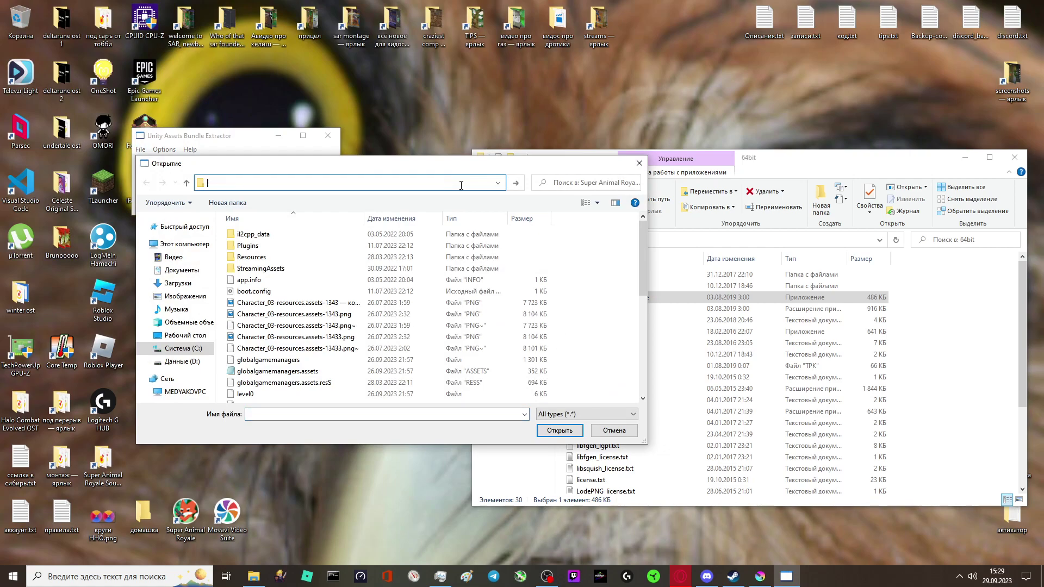
Step: Open resources.assets from the Super Animal Royale_Data folder in UABE
key(Return)
double_click(253, 248)
scroll(280, 303, down, 2)
scroll(280, 303, down, 2)
click(272, 316)
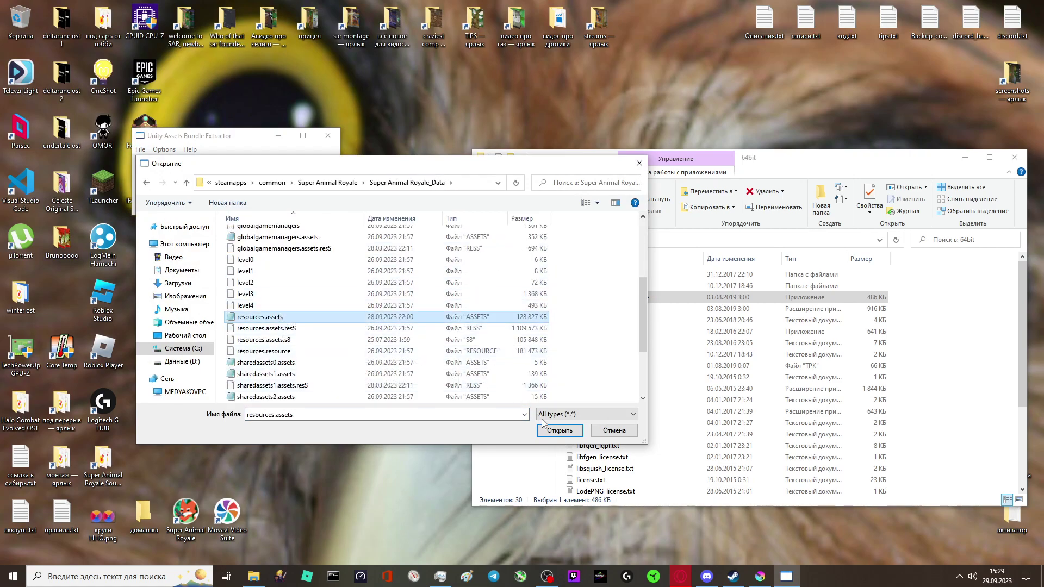
click(556, 430)
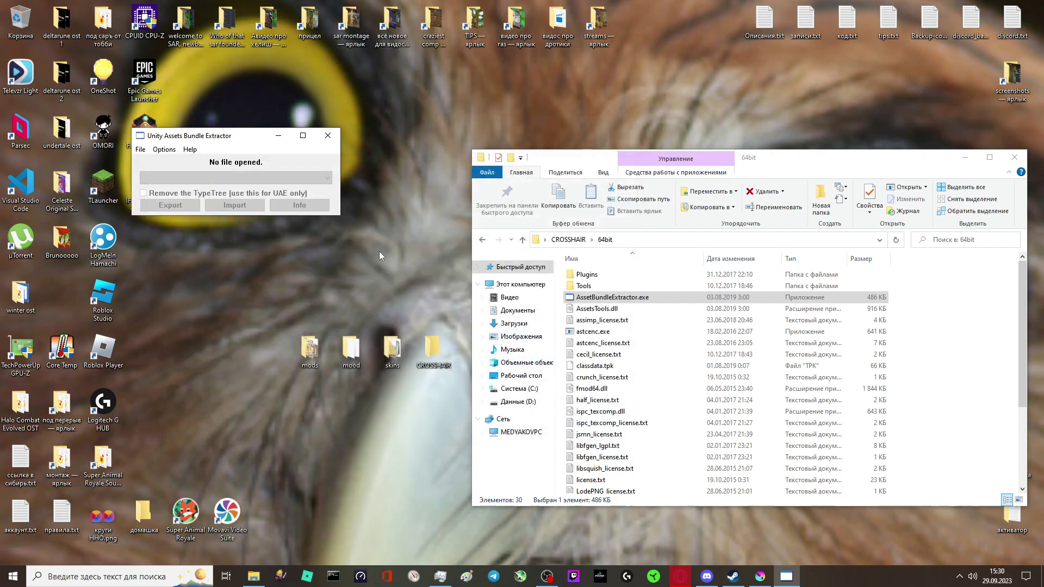
Step: Load it with the U2019.1.0f2 type database, then select the Reticule1 and ReticuleMiniLine names in Discord
scroll(188, 217, down, 4)
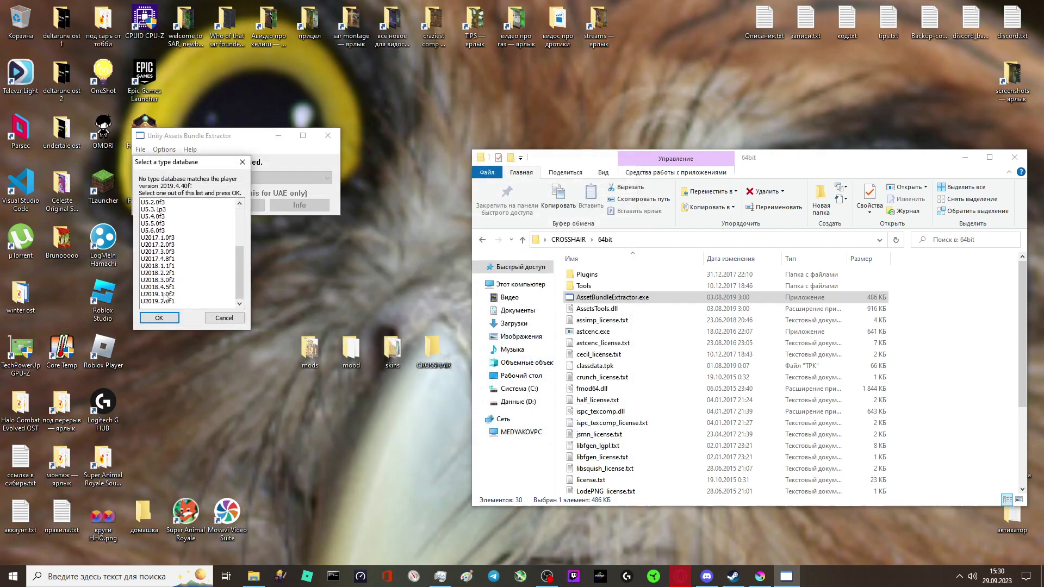
click(166, 295)
click(161, 318)
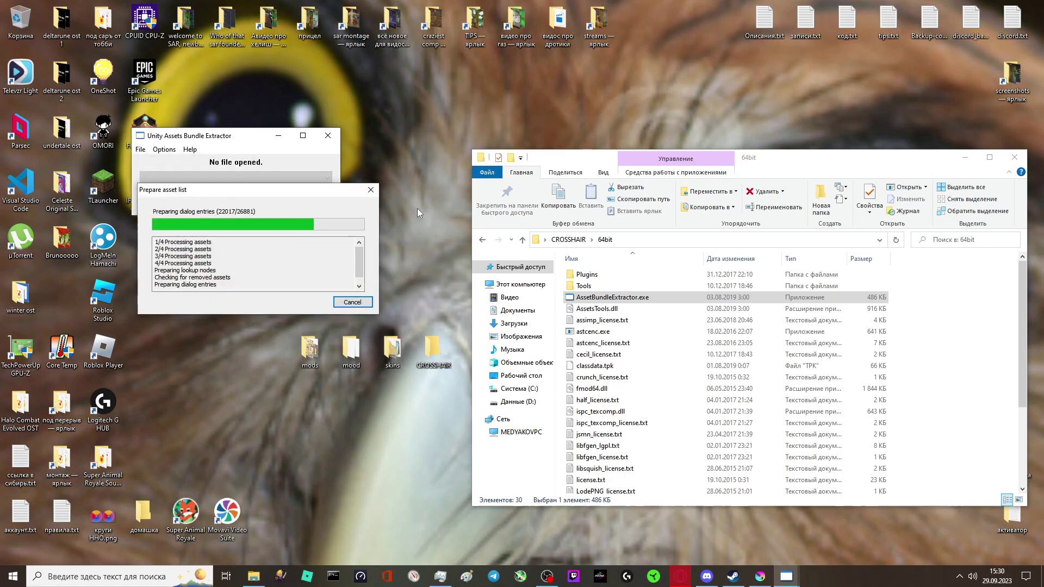
click(707, 576)
drag(455, 381, 518, 392)
Step: Copy 'Reticule1' from the Discord message and minimise Discord
click(523, 381)
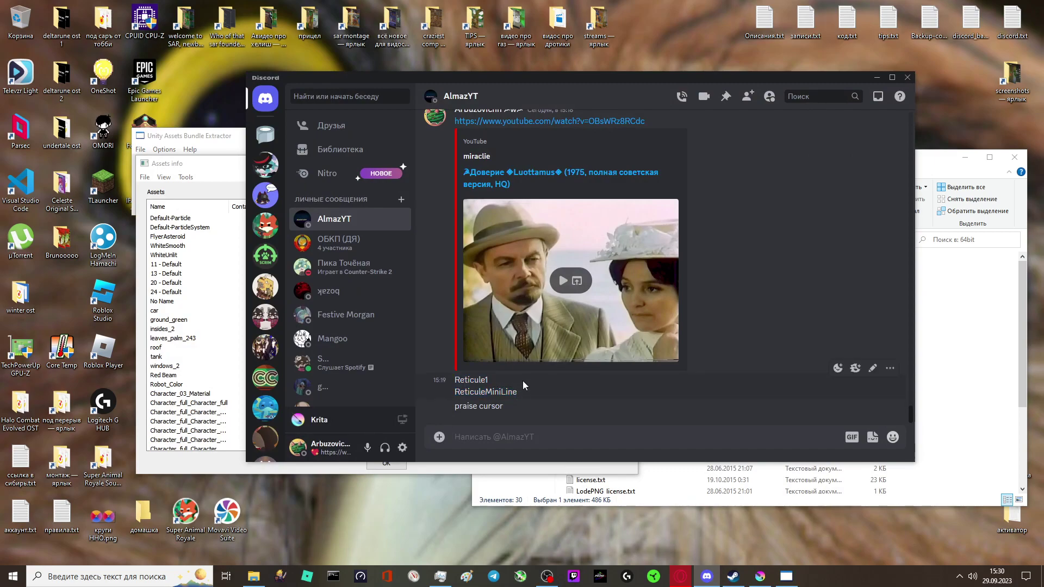
right_click(458, 381)
click(491, 230)
click(538, 388)
click(892, 78)
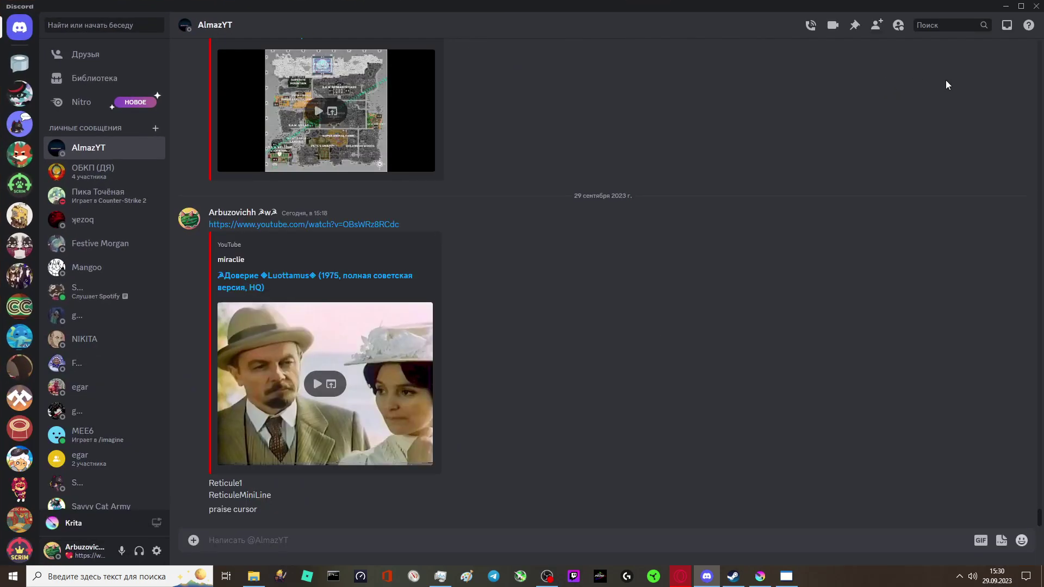
click(1020, 7)
click(876, 77)
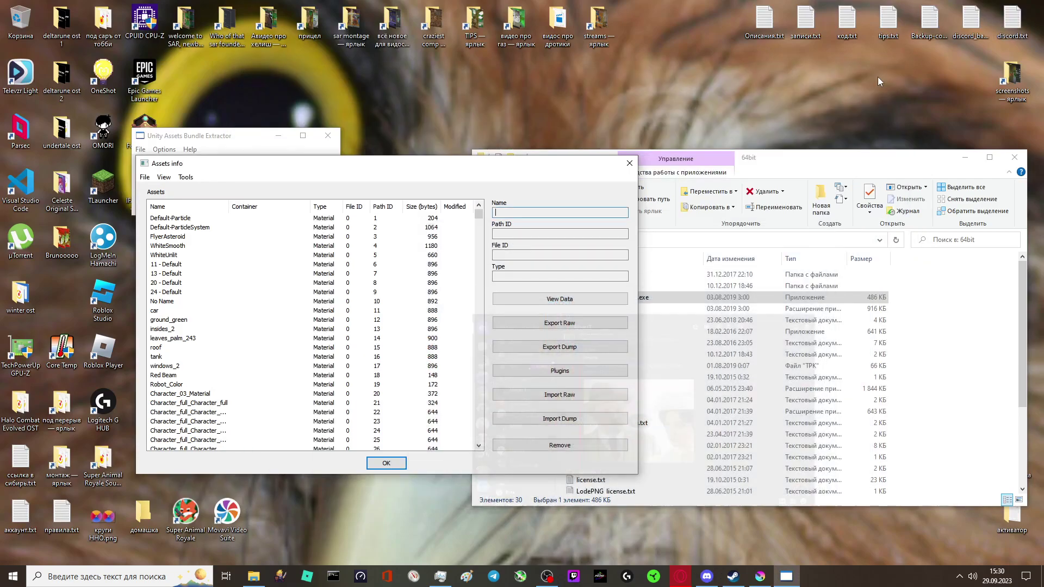
Step: Search the asset list by name to find the Reticule1 texture (Path ID 487)
click(164, 178)
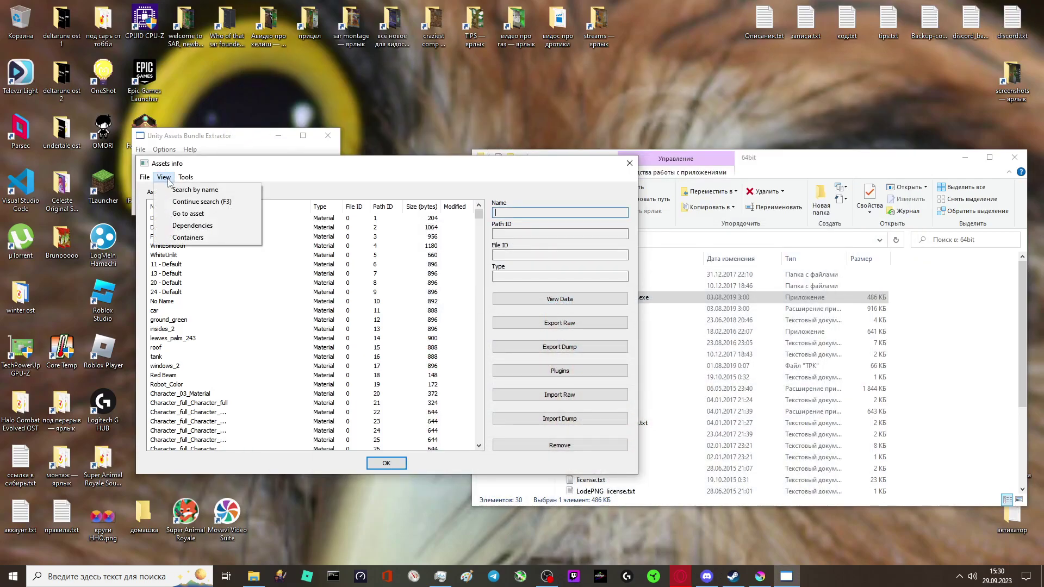
click(182, 190)
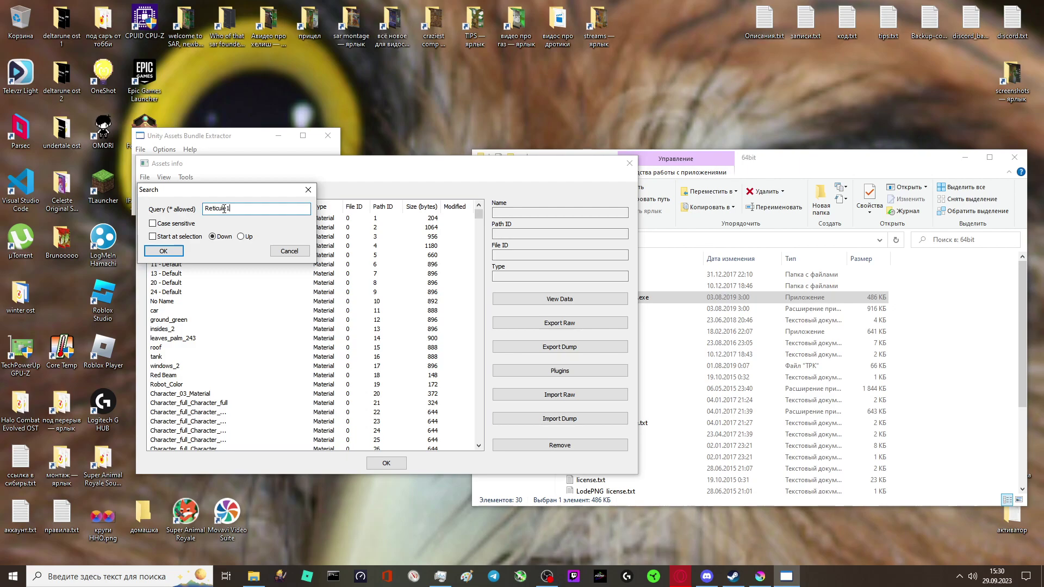
click(182, 252)
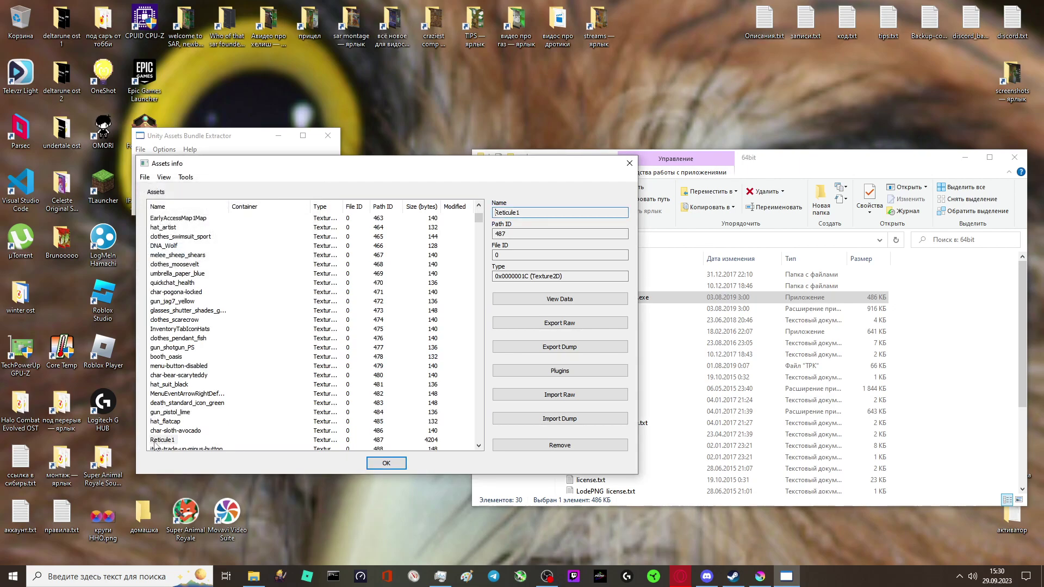
Step: Export Reticule1 with the 'Export to .png' plugin, bringing up the save dialog
click(560, 371)
click(218, 216)
click(196, 365)
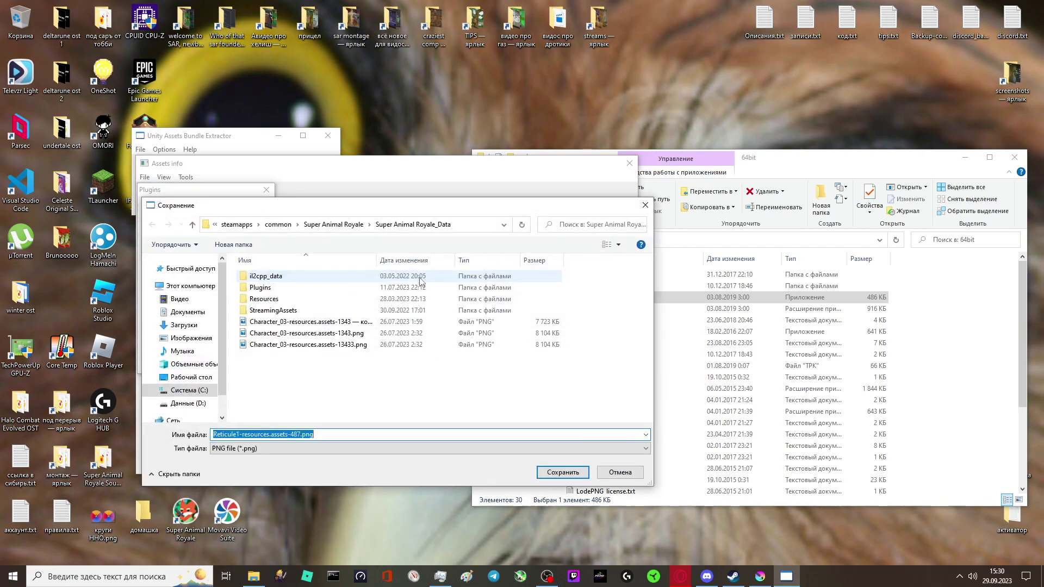
Step: Save Reticule1-resources.assets-487.png into the desktop CROSSHAIR folder
click(198, 394)
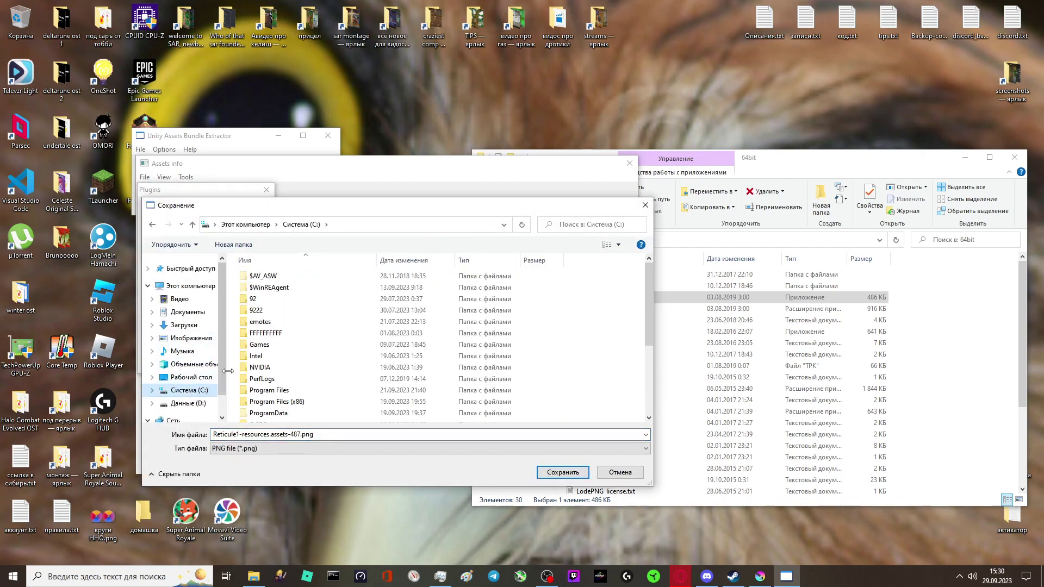
scroll(305, 334, down, 3)
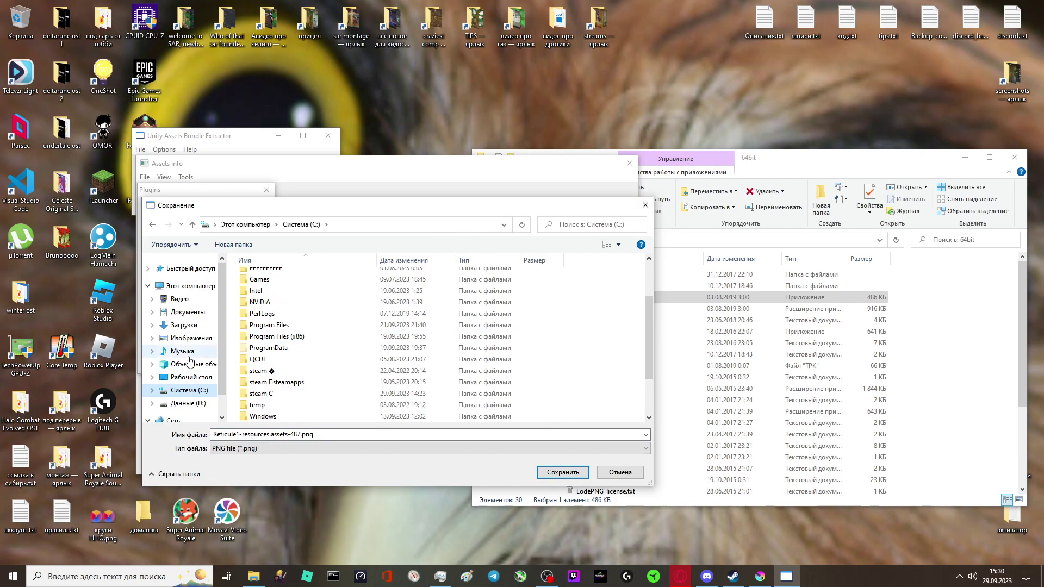
click(190, 377)
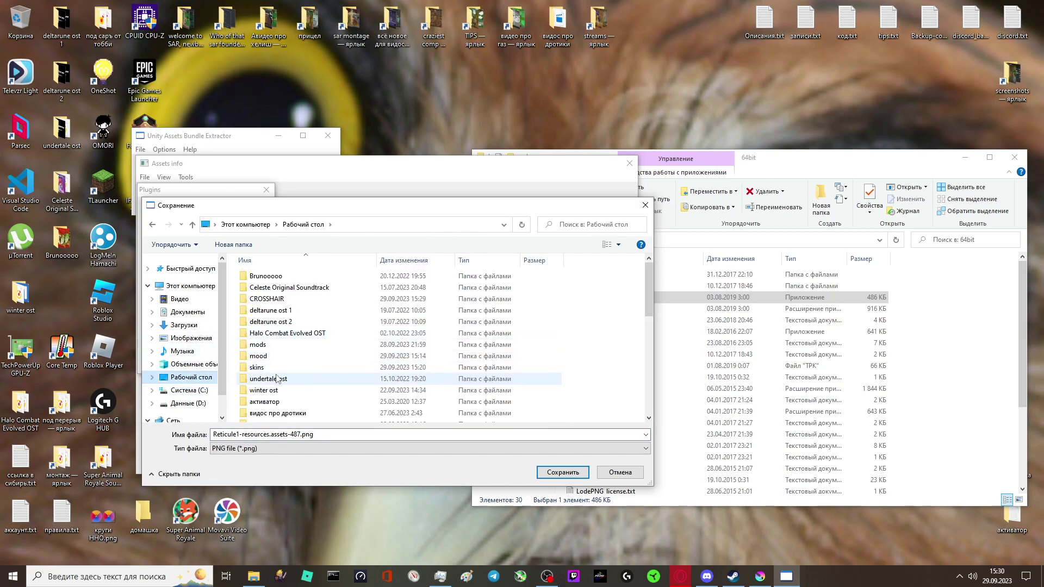
click(278, 367)
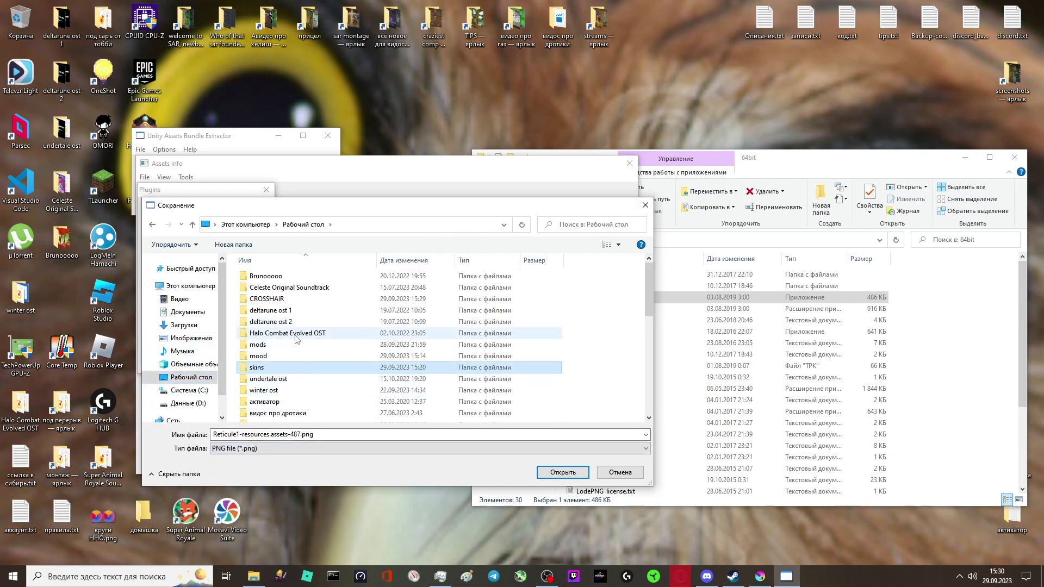
click(295, 300)
click(552, 469)
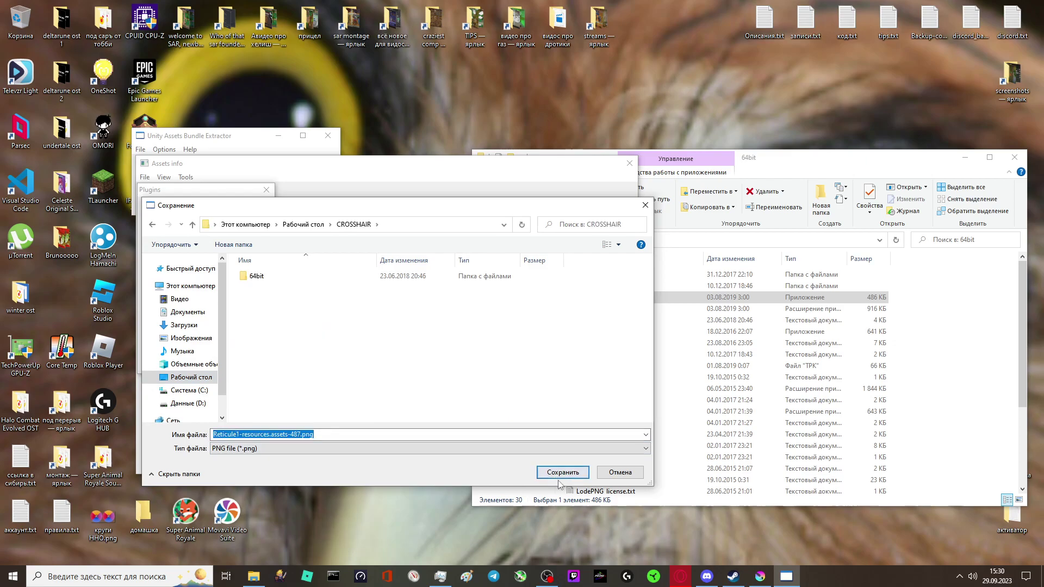
click(561, 473)
click(760, 576)
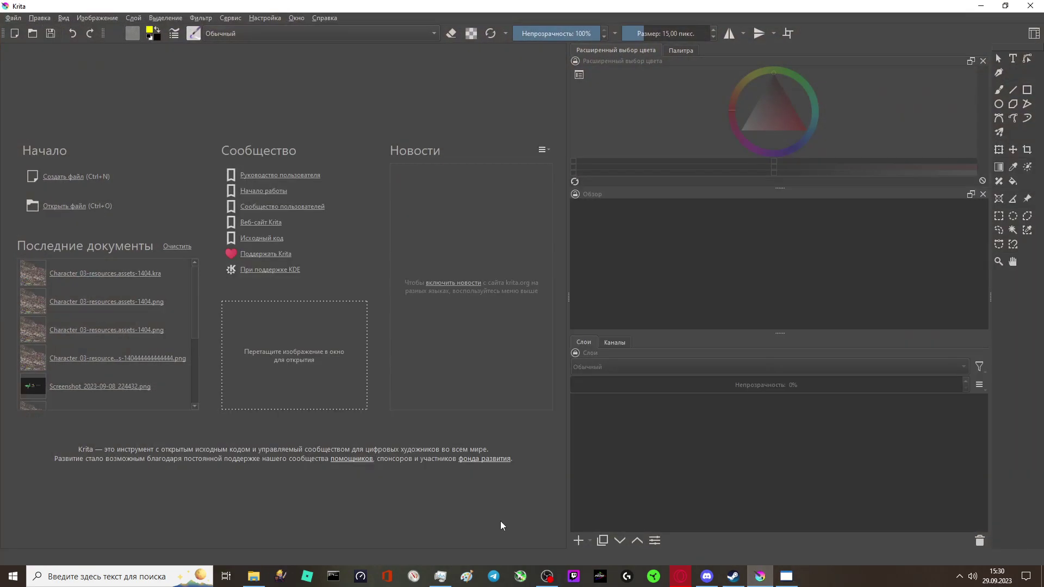
Step: Drag Reticule1-resources.assets-487.png from Desktop\CROSSHAIR into Krita and zoom the 32 × 32 image
click(253, 576)
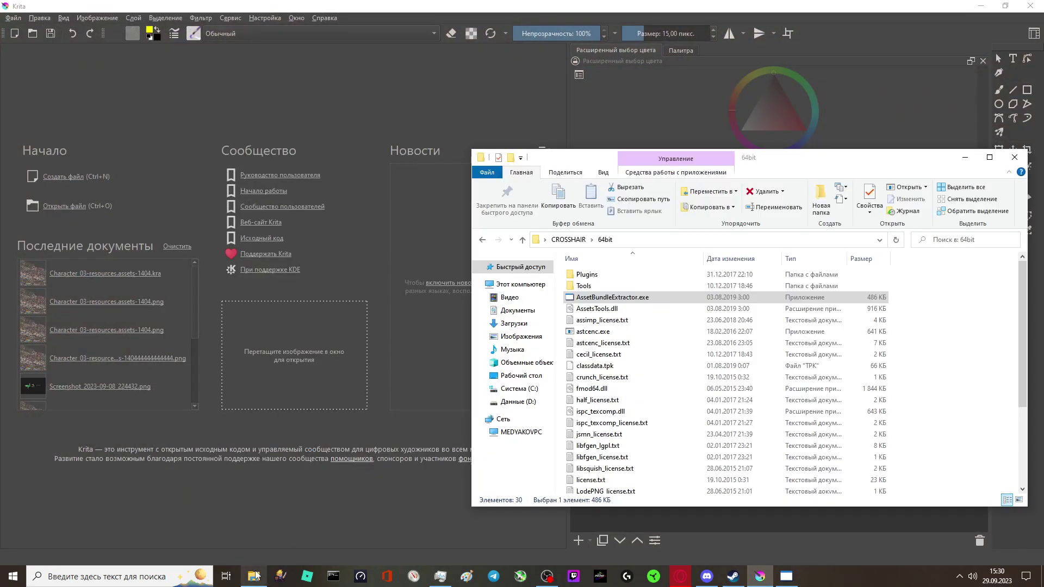
click(525, 376)
double_click(623, 299)
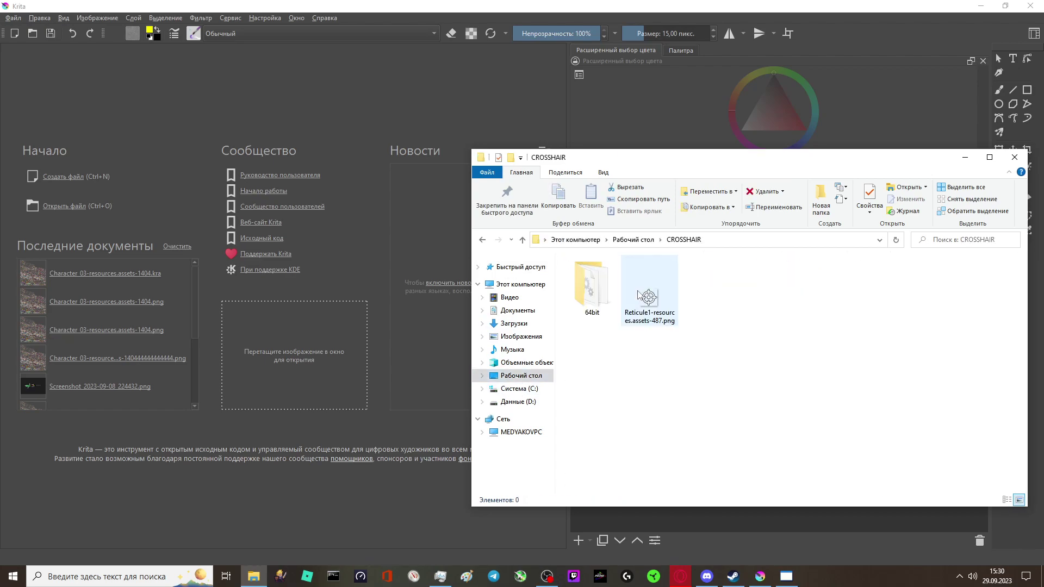
drag(650, 285, 311, 328)
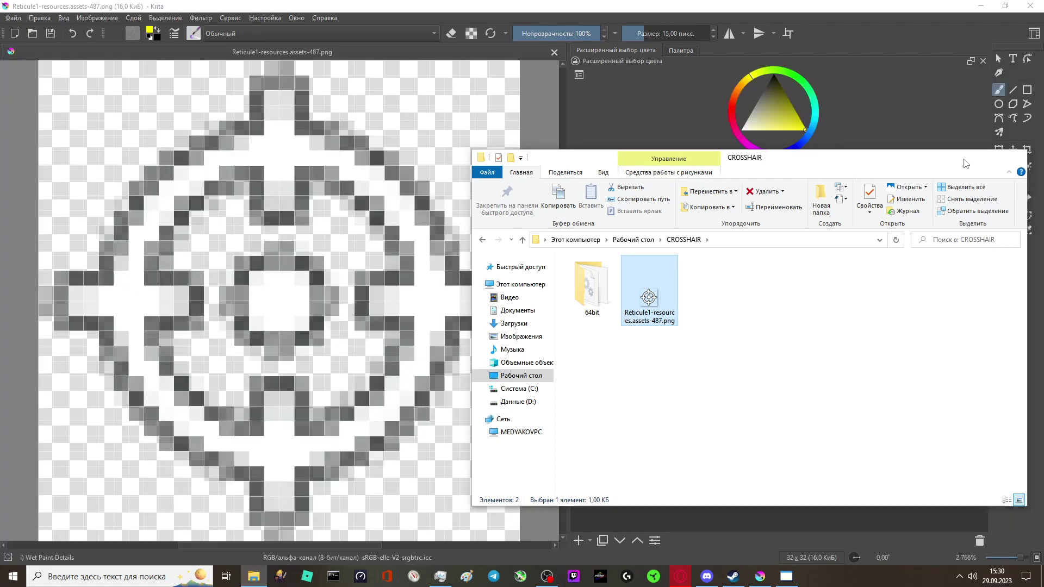
click(967, 158)
scroll(277, 243, down, 1)
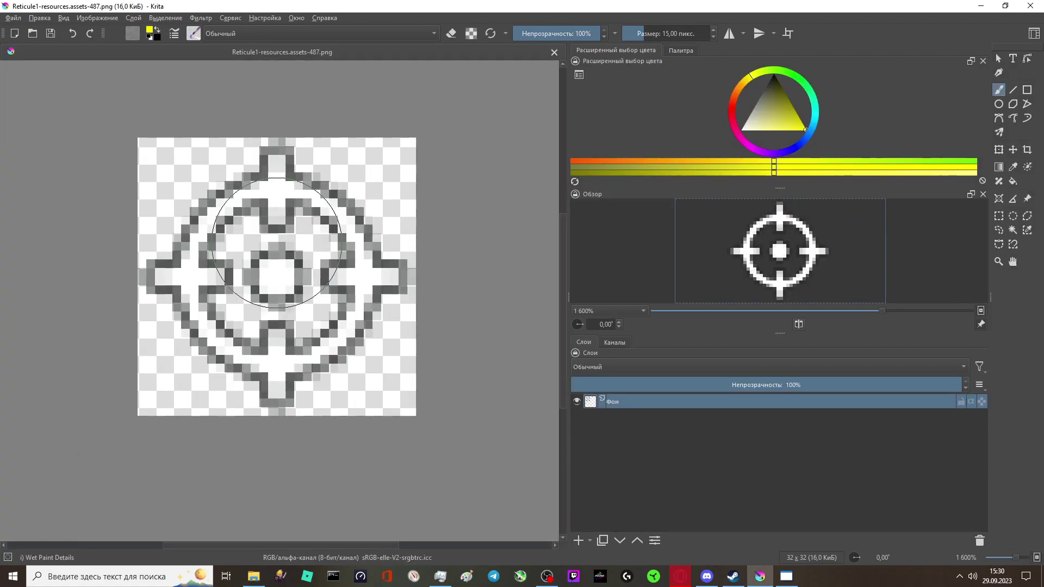
scroll(277, 243, up, 3)
scroll(231, 204, down, 4)
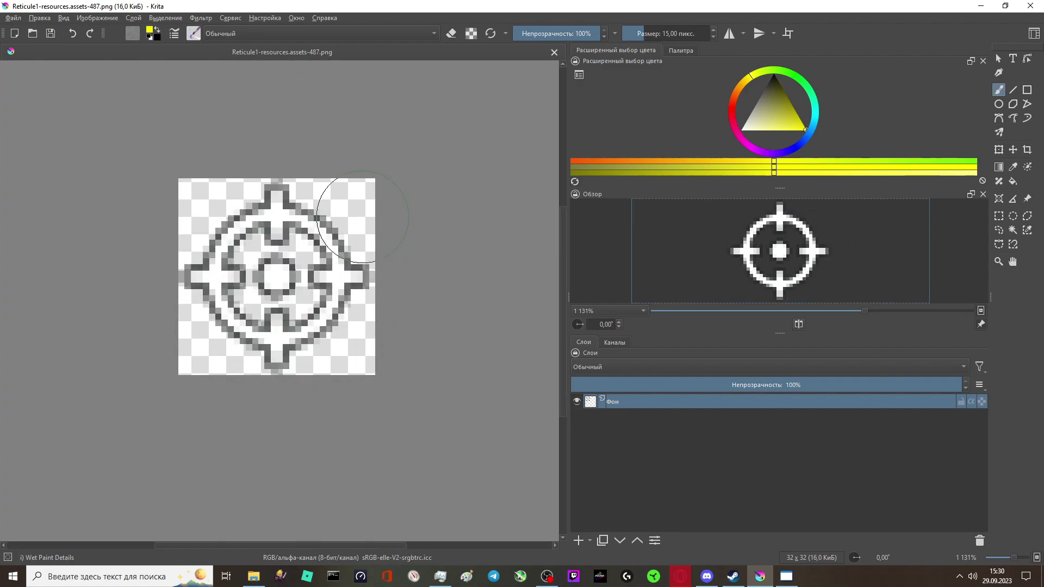
scroll(316, 237, up, 1)
scroll(256, 288, down, 2)
scroll(263, 298, up, 1)
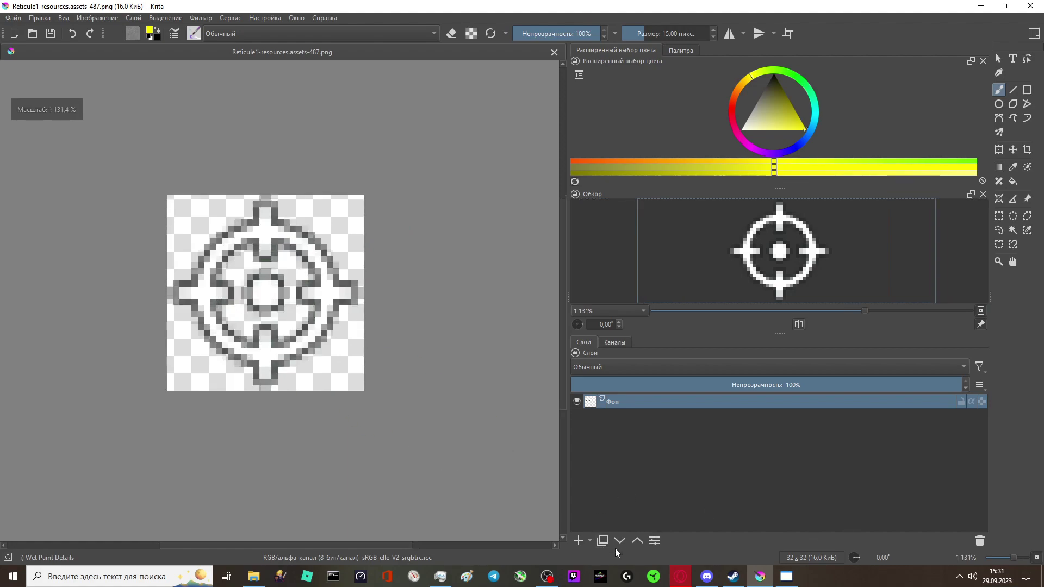
click(657, 578)
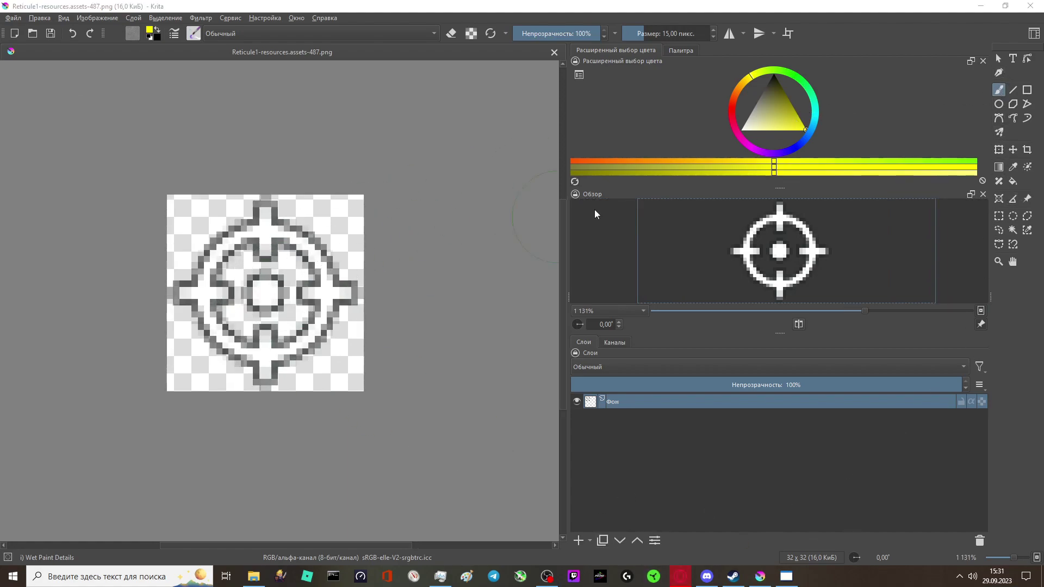
Step: Fill the centre dot yellow, the ring and arms red, and the outer edge blue
click(1013, 182)
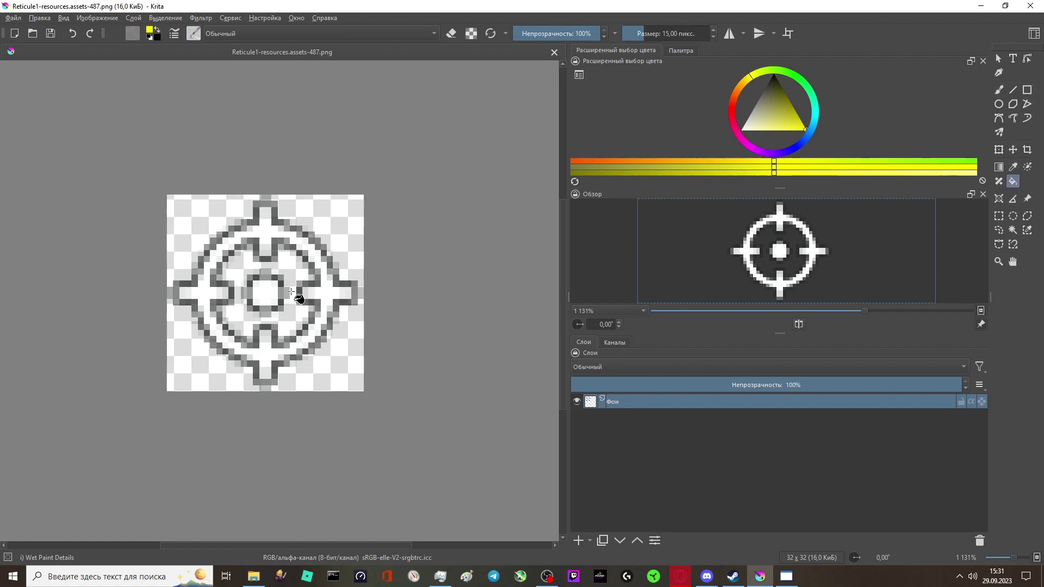
click(272, 290)
click(735, 125)
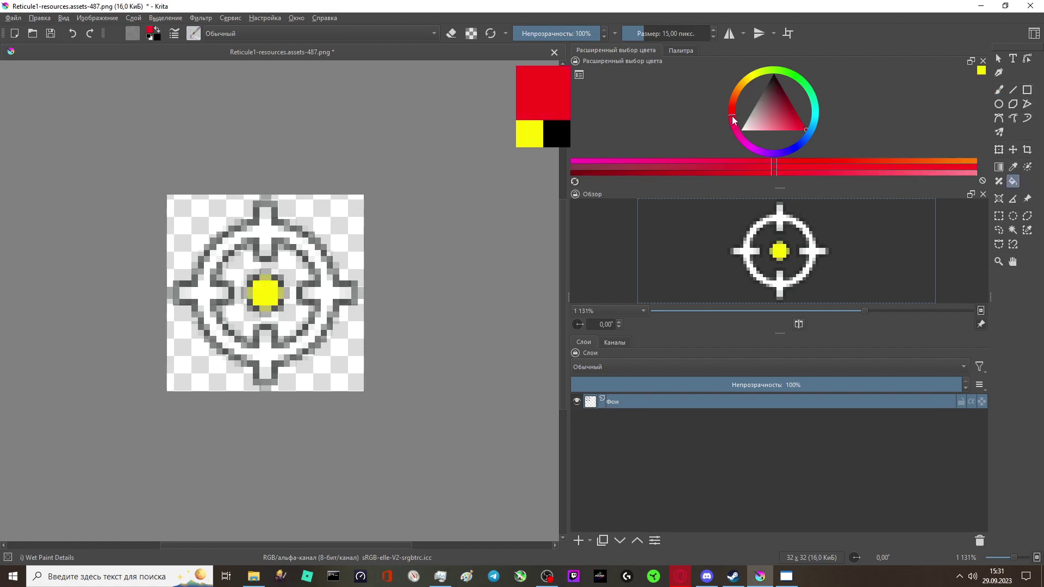
click(333, 297)
scroll(269, 283, up, 1)
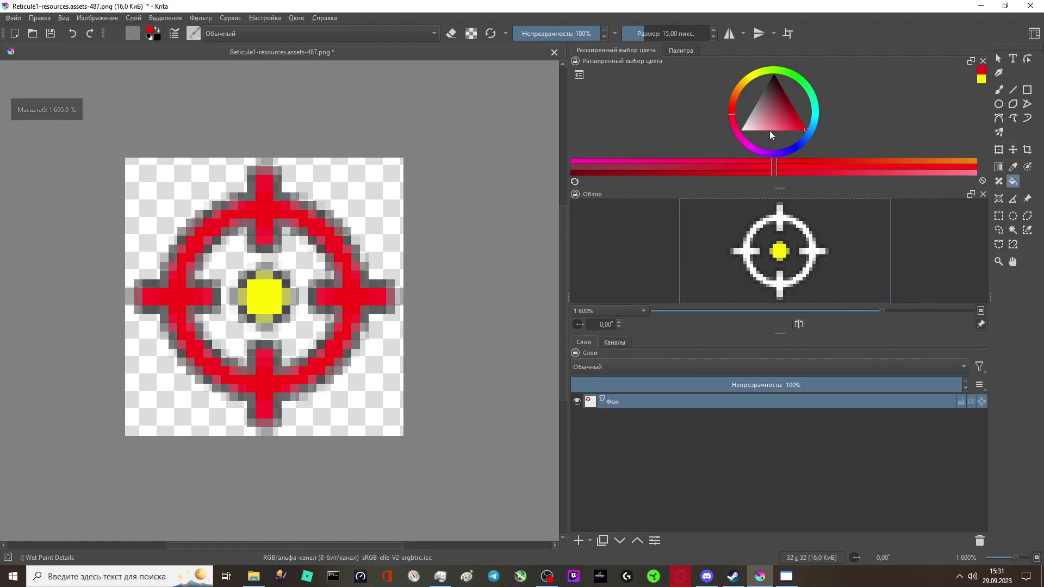
click(794, 150)
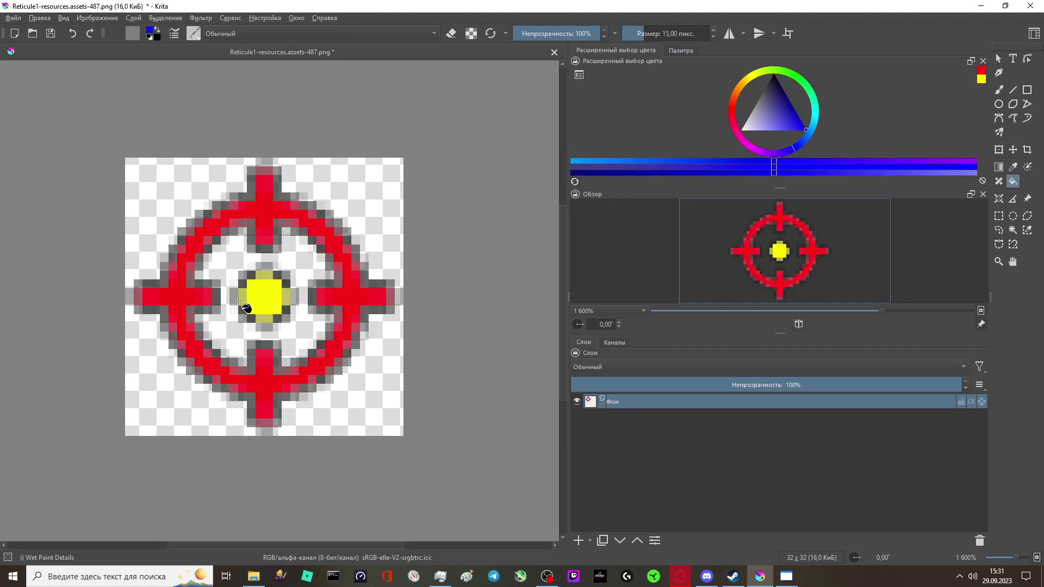
click(259, 183)
click(73, 33)
click(207, 211)
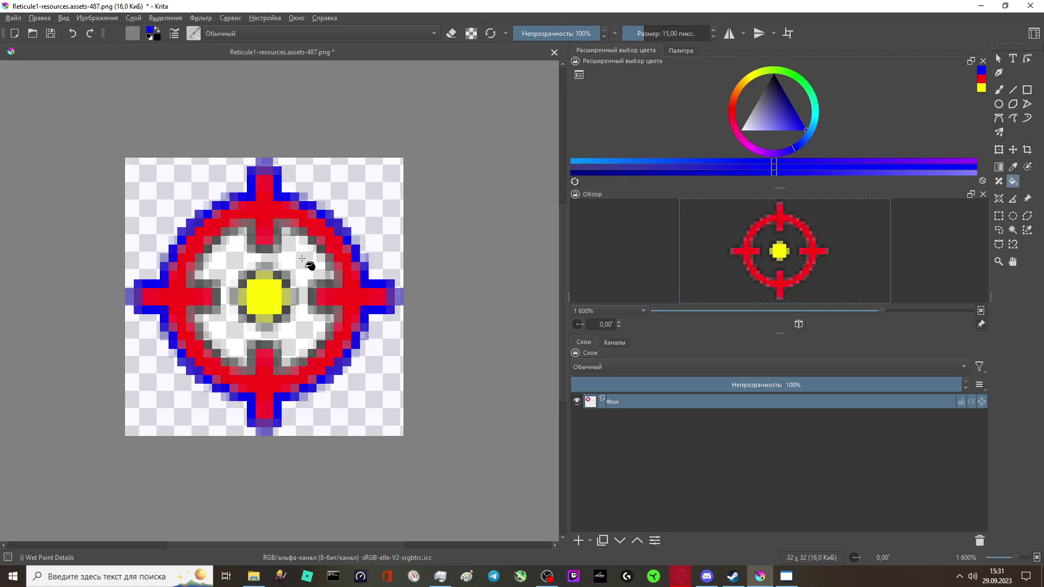
scroll(302, 259, down, 1)
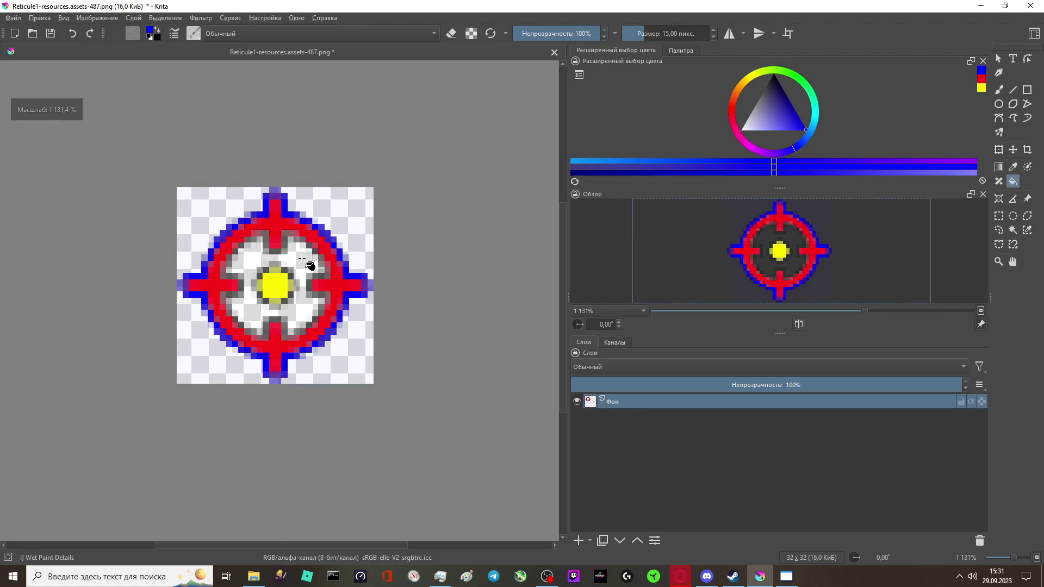
Step: Open Save As from the File menu and cancel without saving
click(13, 18)
click(33, 81)
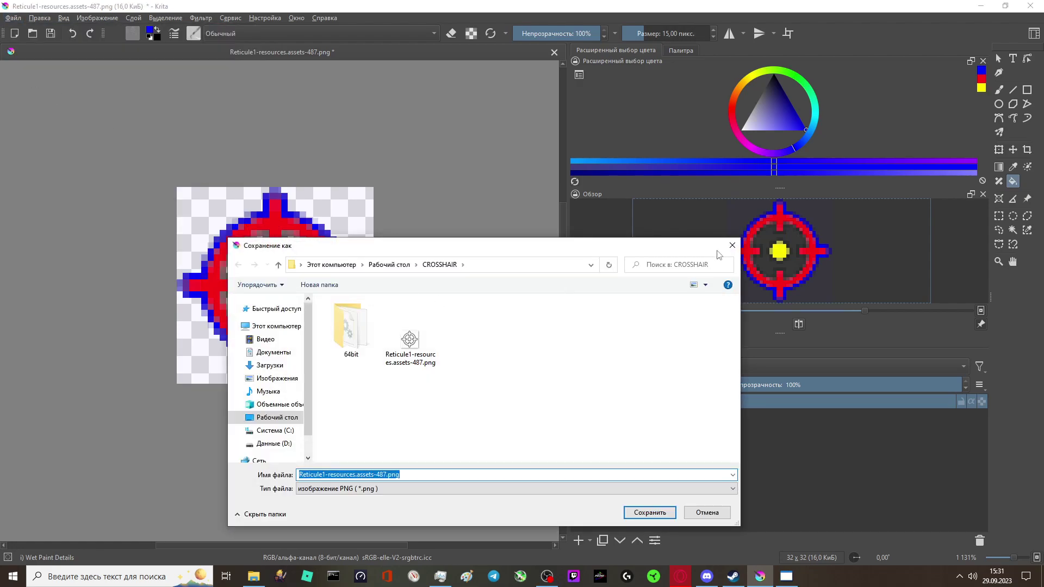
click(732, 246)
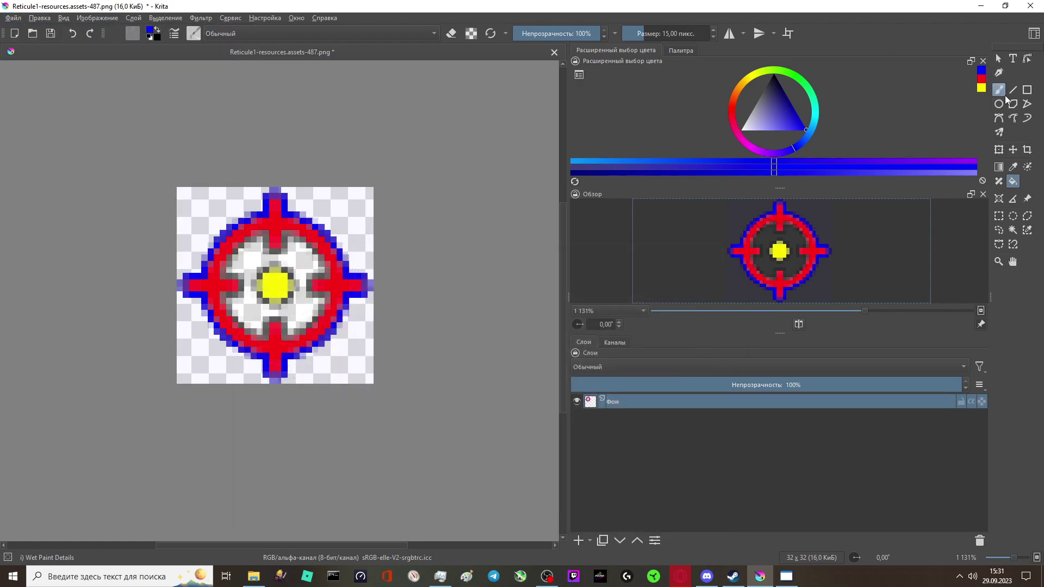
Step: Brush magenta blobs into both top corners and a green blotch at the lower right
drag(733, 109, 743, 139)
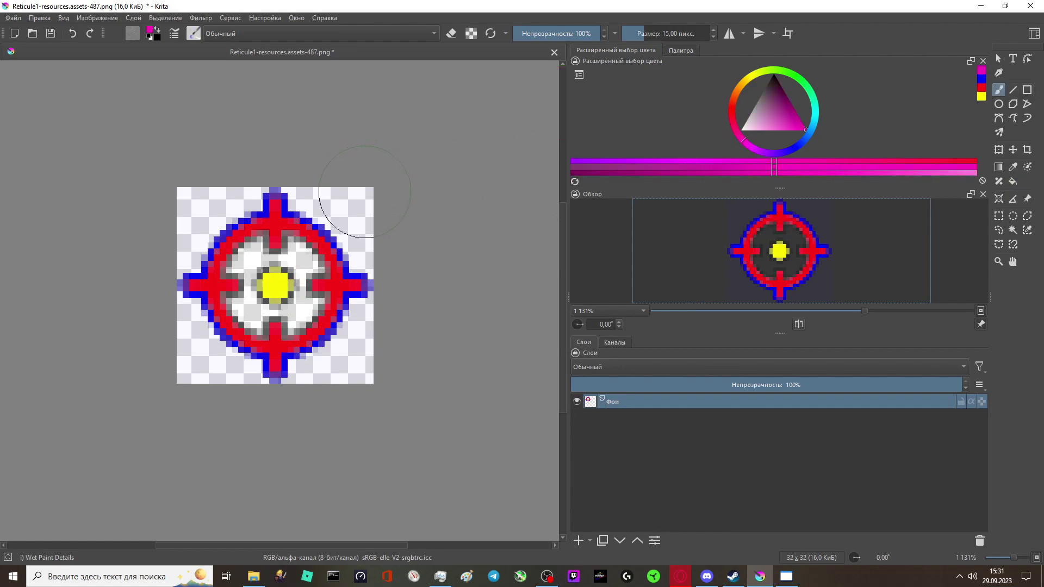
drag(365, 191, 383, 191)
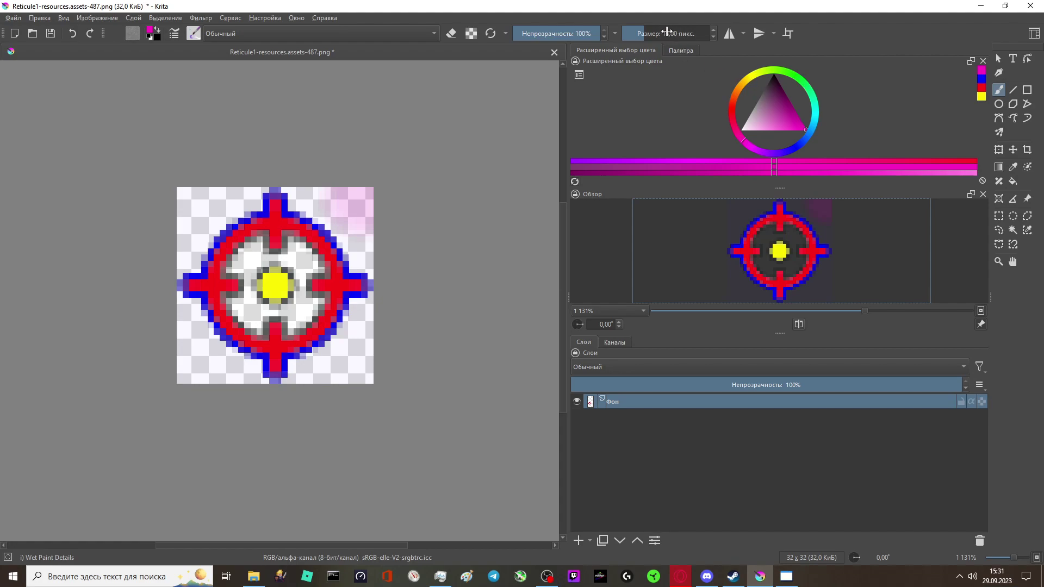
mouse_move(336, 206)
mouse_down()
mouse_move(356, 209)
mouse_move(326, 196)
mouse_up()
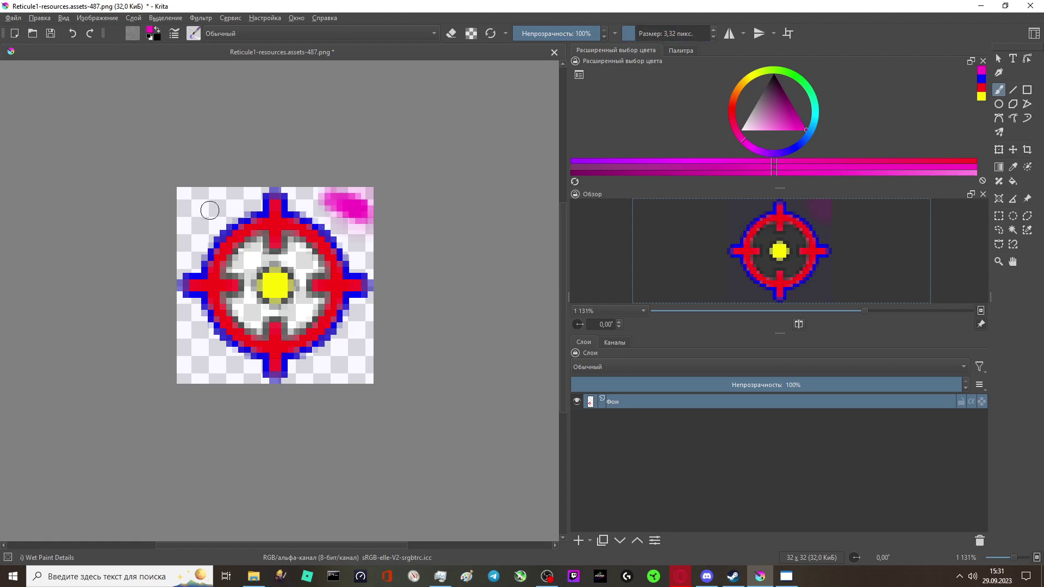
drag(190, 214, 184, 191)
drag(741, 94, 805, 83)
drag(367, 352, 347, 351)
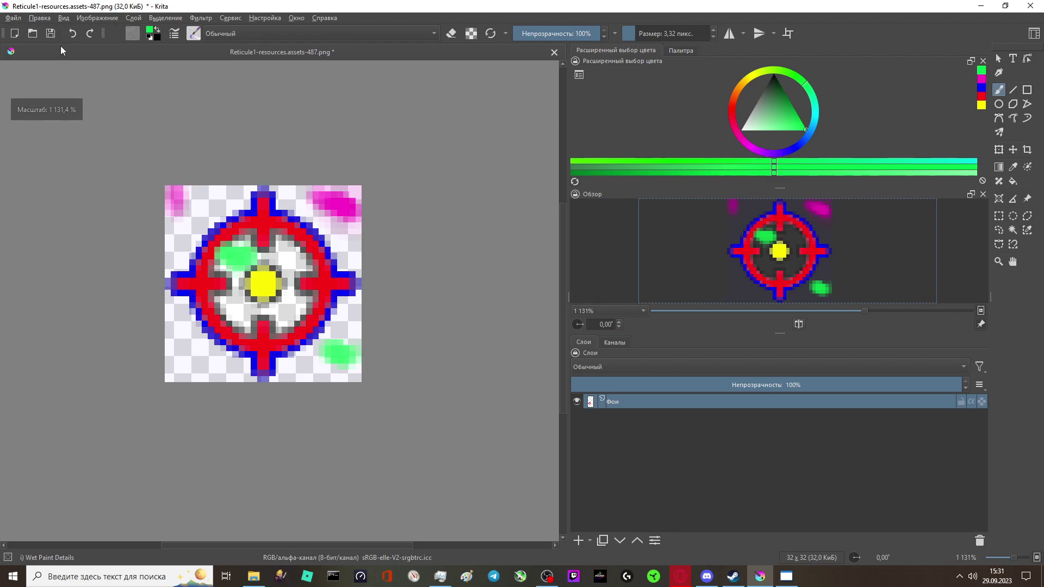
Step: Overwrite Reticule1-resources.assets-487.png with the recoloured crosshair as a transparent PNG, then close Krita
click(13, 18)
click(43, 82)
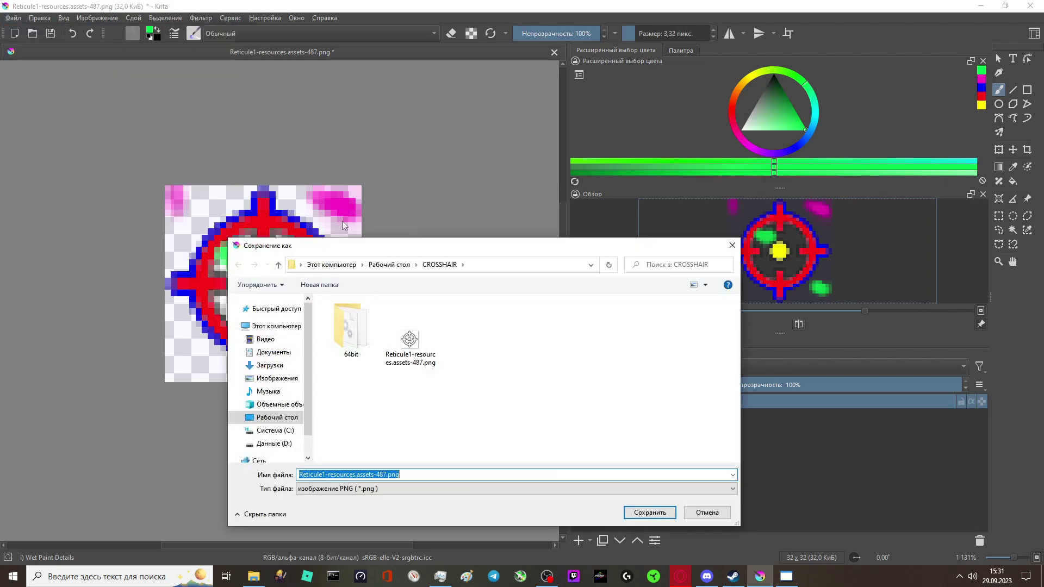
click(650, 513)
click(543, 292)
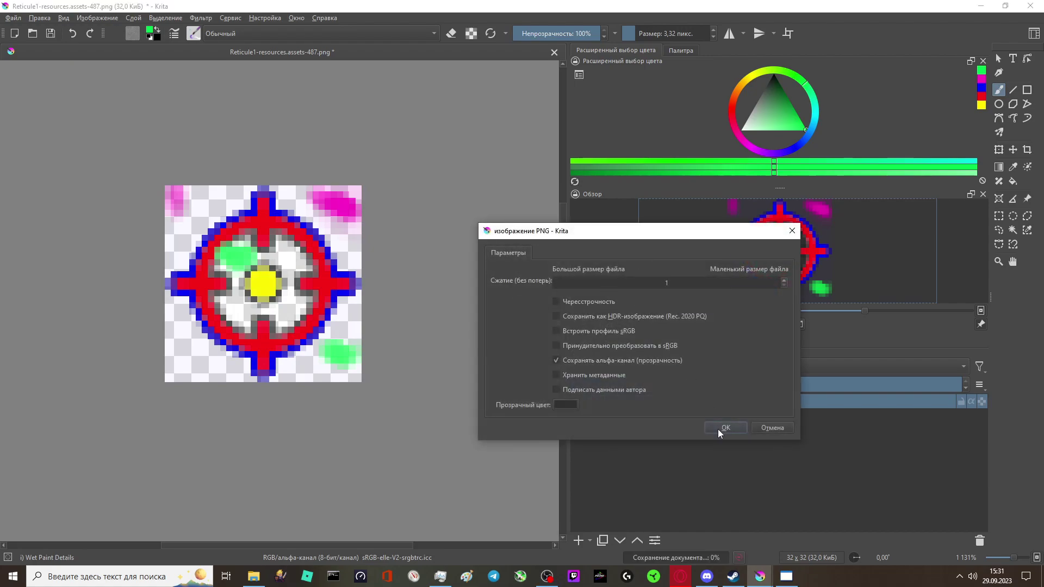
click(719, 428)
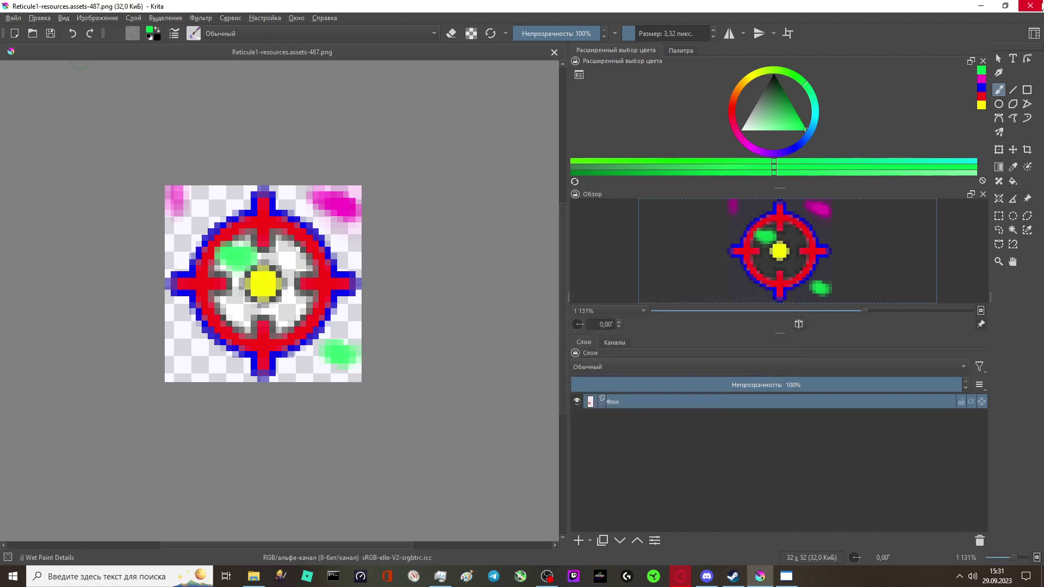
click(1038, 6)
Step: Replace the Reticule1 texture with the edited PNG using UABE's texture edit plugin
click(154, 441)
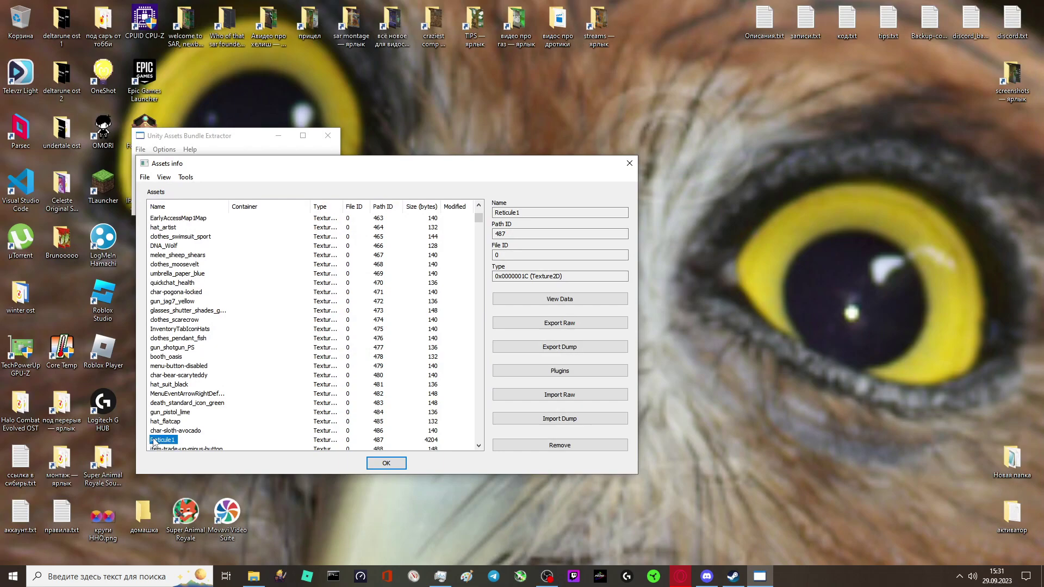
click(508, 374)
click(153, 222)
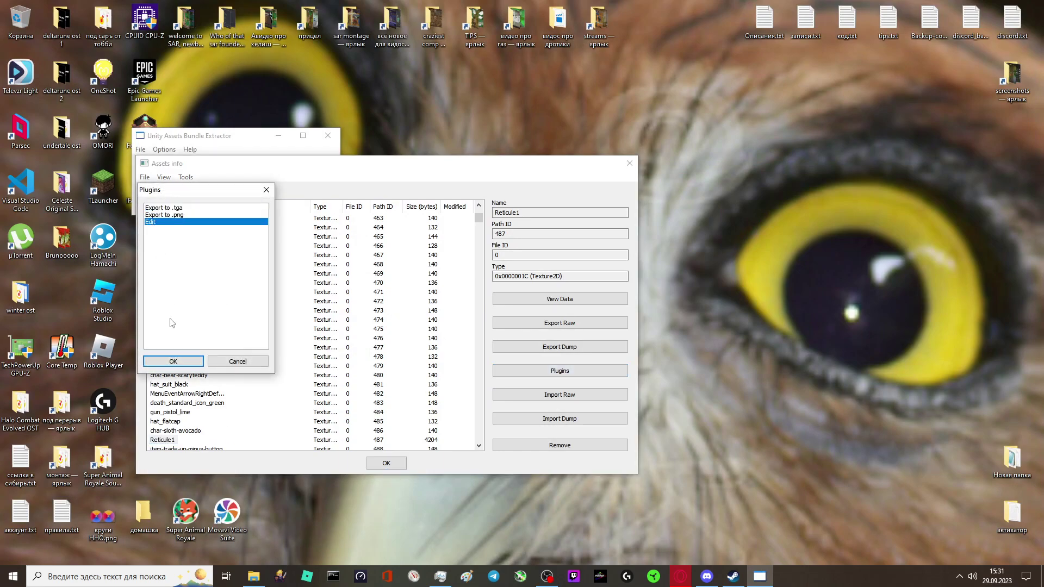
click(173, 362)
click(258, 380)
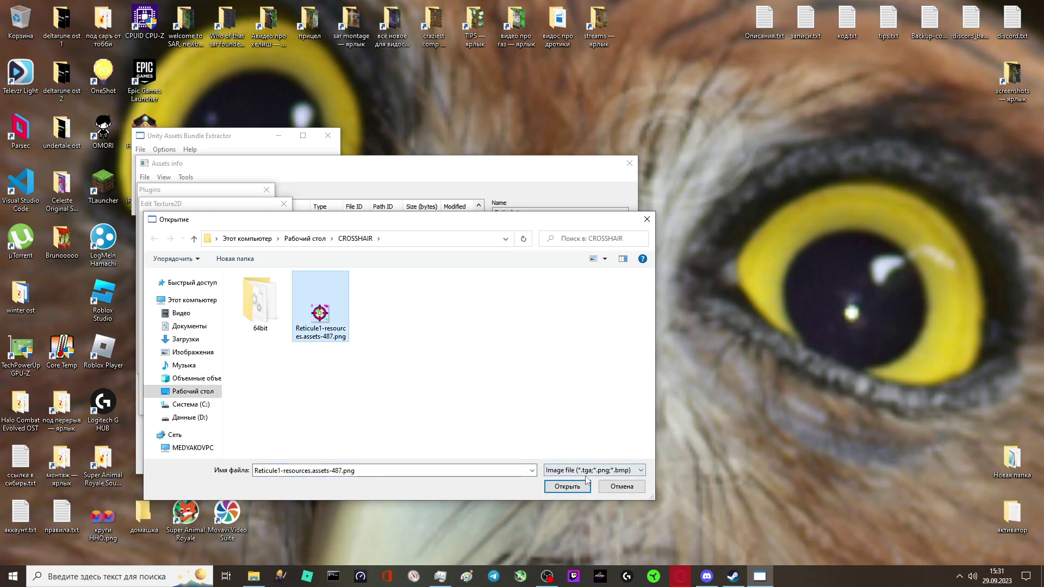
click(581, 485)
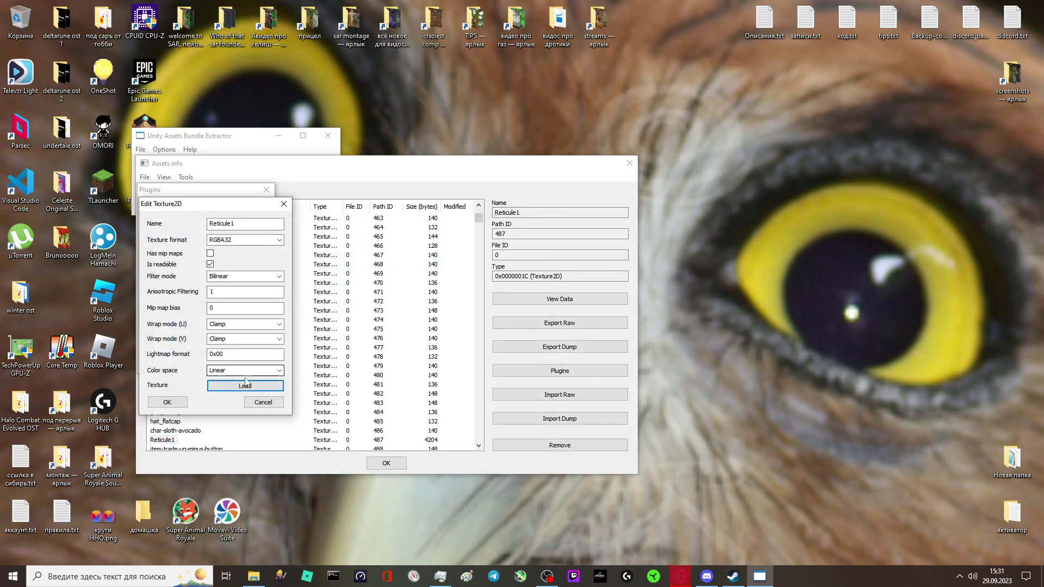
click(169, 403)
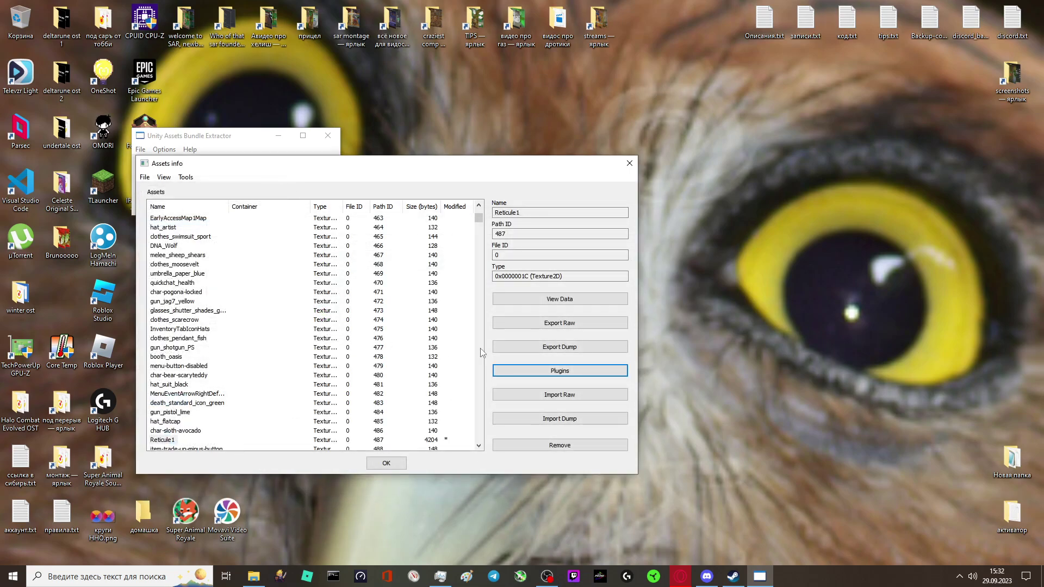
Step: Load the edited Reticule1 PNG into the texture a second time and apply it
click(526, 369)
click(185, 216)
click(173, 221)
click(173, 362)
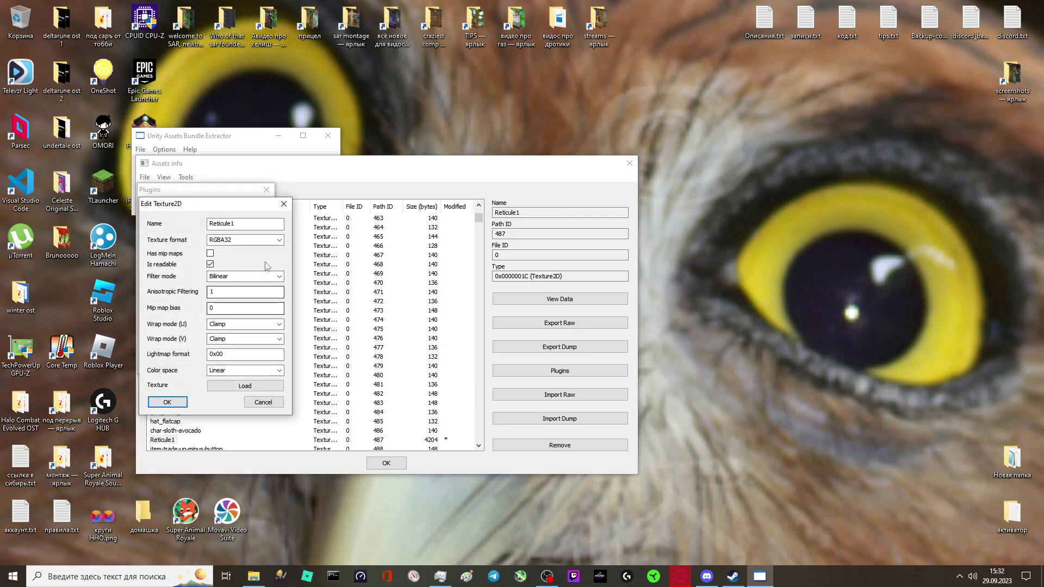
click(245, 386)
double_click(320, 310)
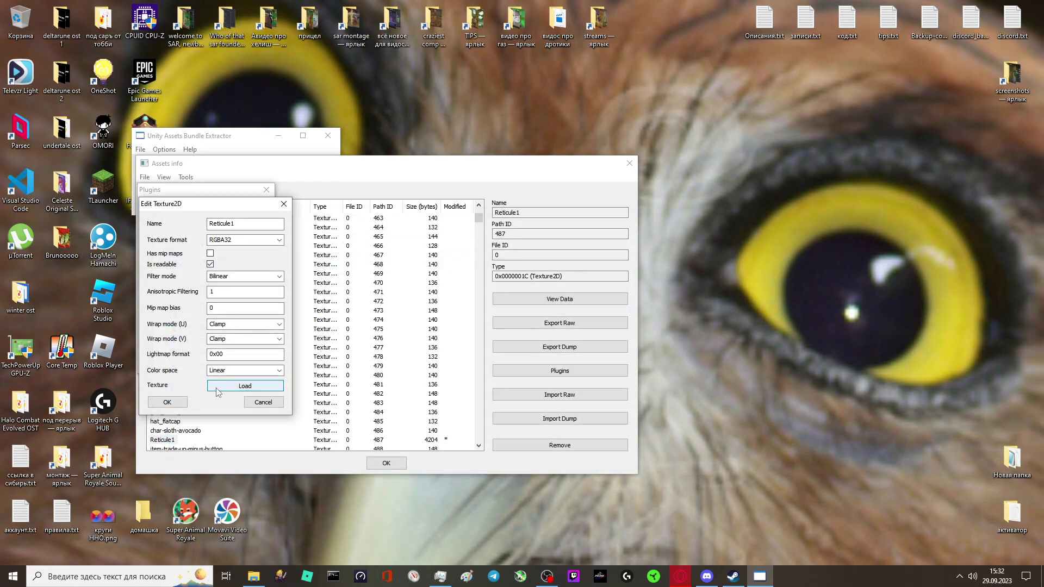
click(184, 403)
Step: Save the modified assets as resources.assets in the CROSSHAIR folder
click(145, 177)
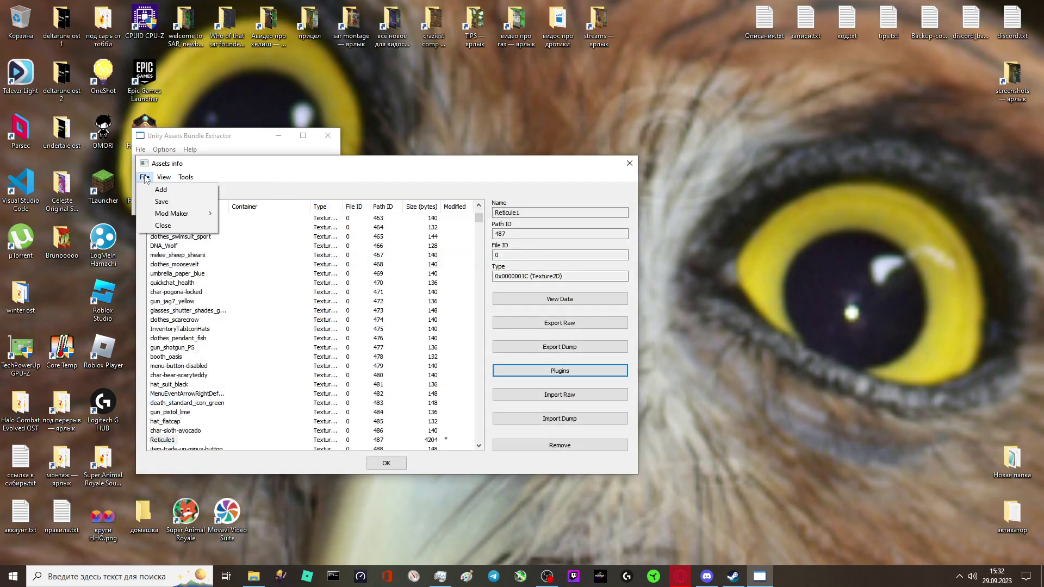
click(161, 201)
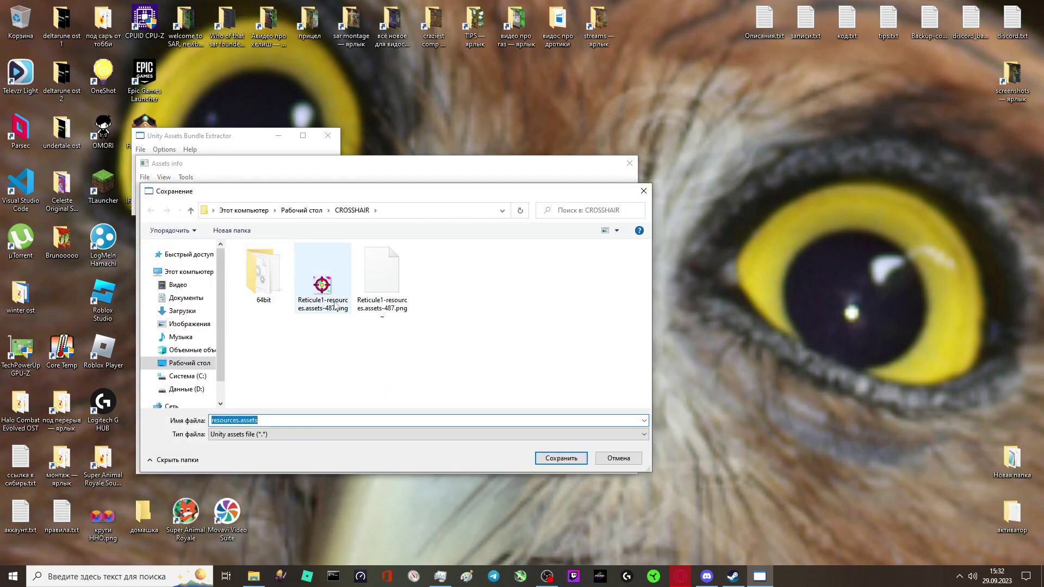
click(562, 460)
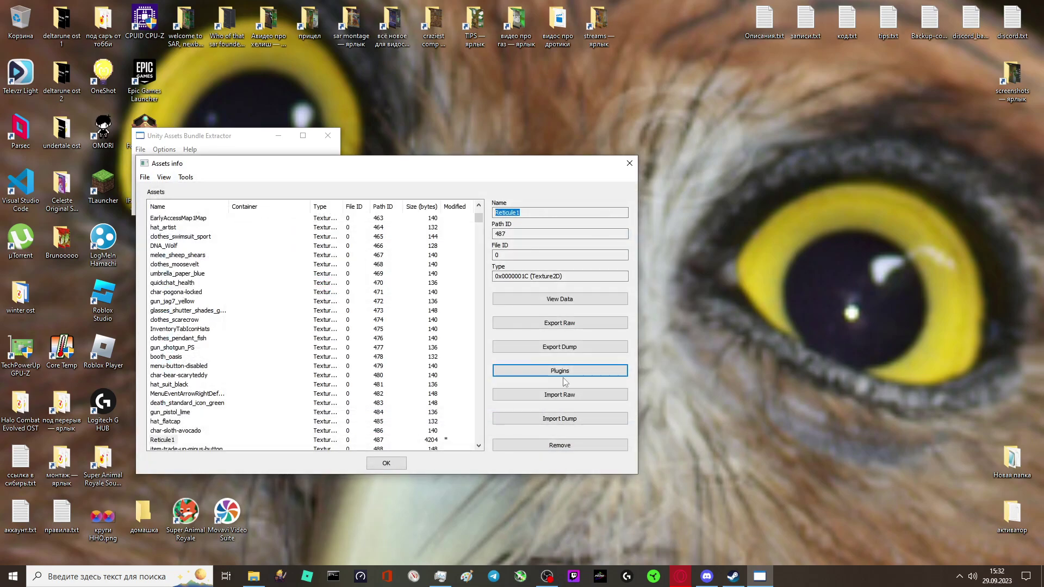
click(254, 577)
Step: Close the UABE windows and bring up the Steam library
click(253, 576)
click(629, 163)
click(328, 136)
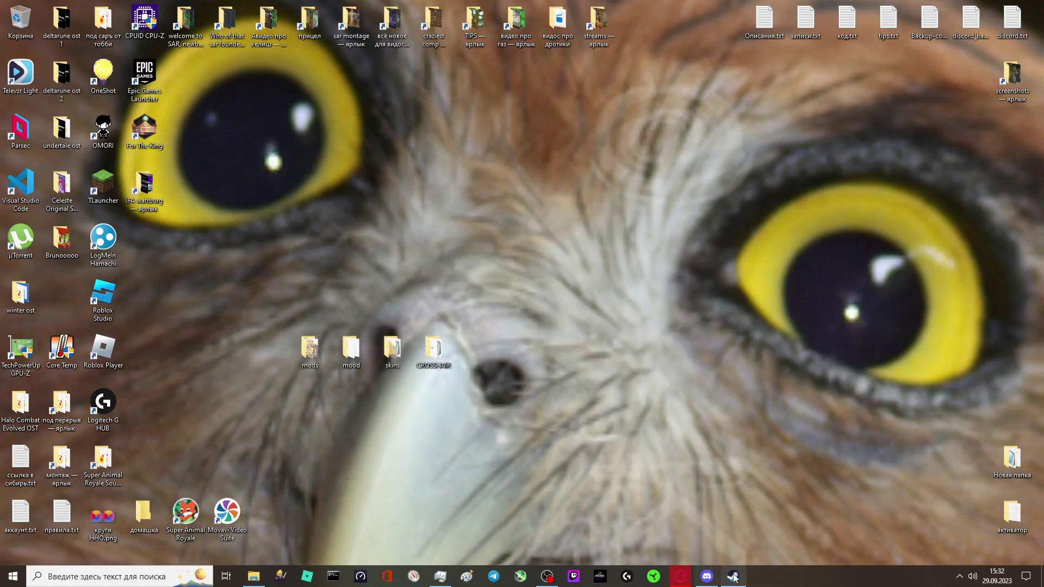
click(733, 577)
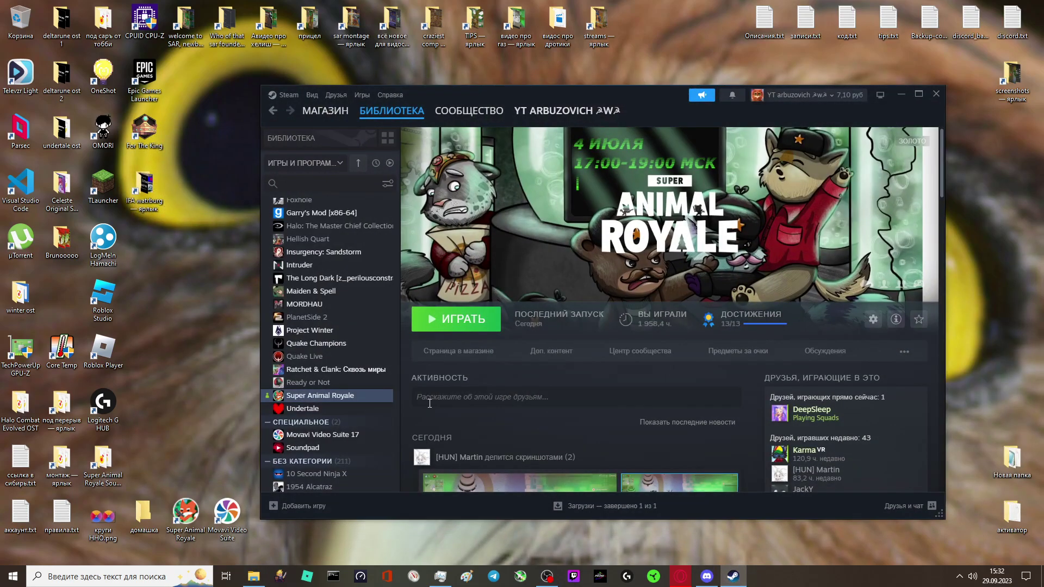
Step: Open Super Animal Royale's install folder from its Properties' Installed Files section
right_click(384, 396)
click(413, 496)
click(463, 244)
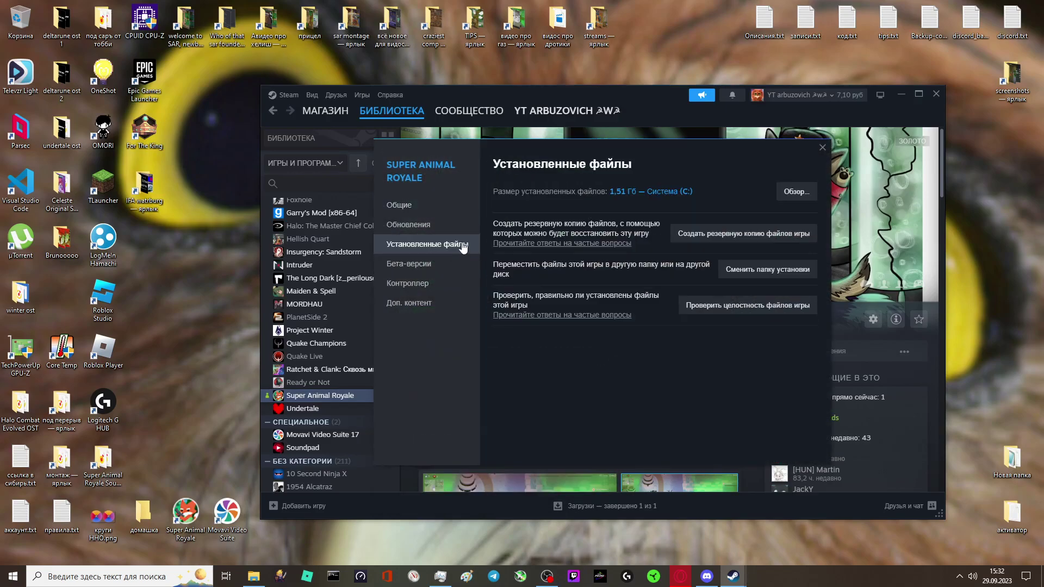
click(787, 196)
click(822, 147)
click(901, 94)
Step: Move the modified resources.assets from CROSSHAIR into Super Animal Royale_Data, replacing the original
click(151, 170)
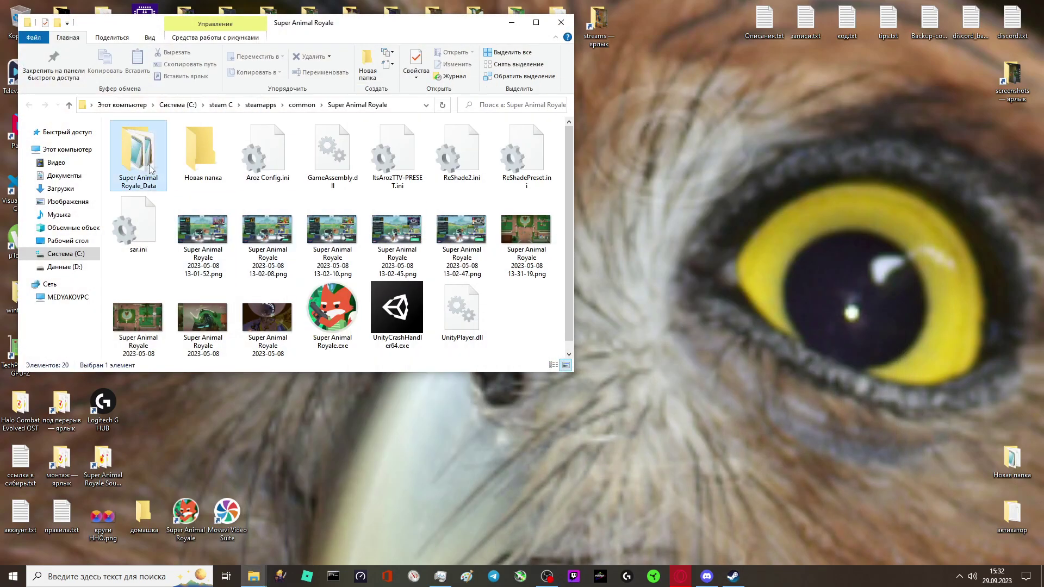
double_click(152, 169)
mouse_move(253, 576)
click(202, 530)
drag(638, 291, 272, 277)
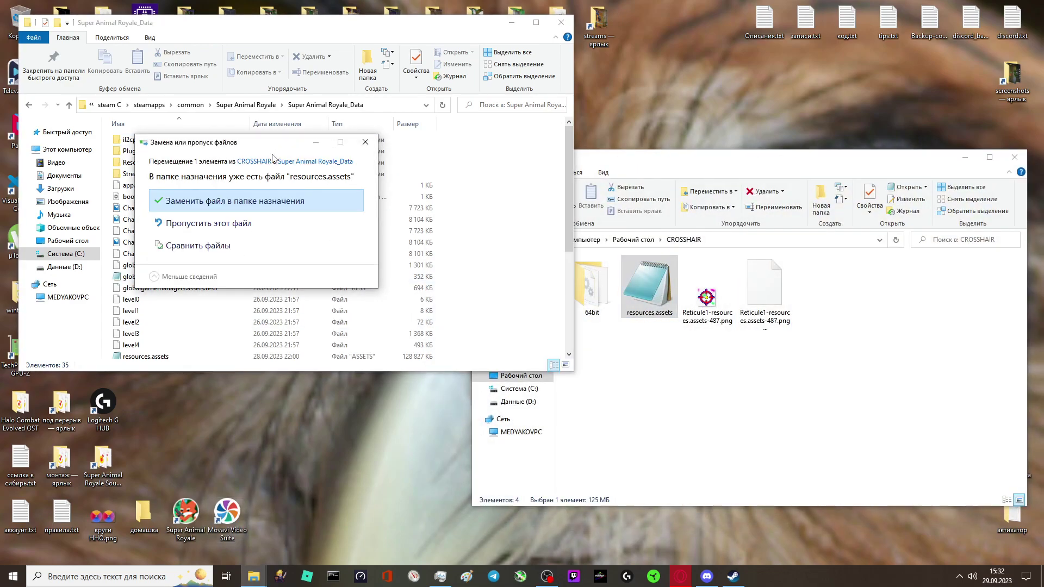
click(253, 198)
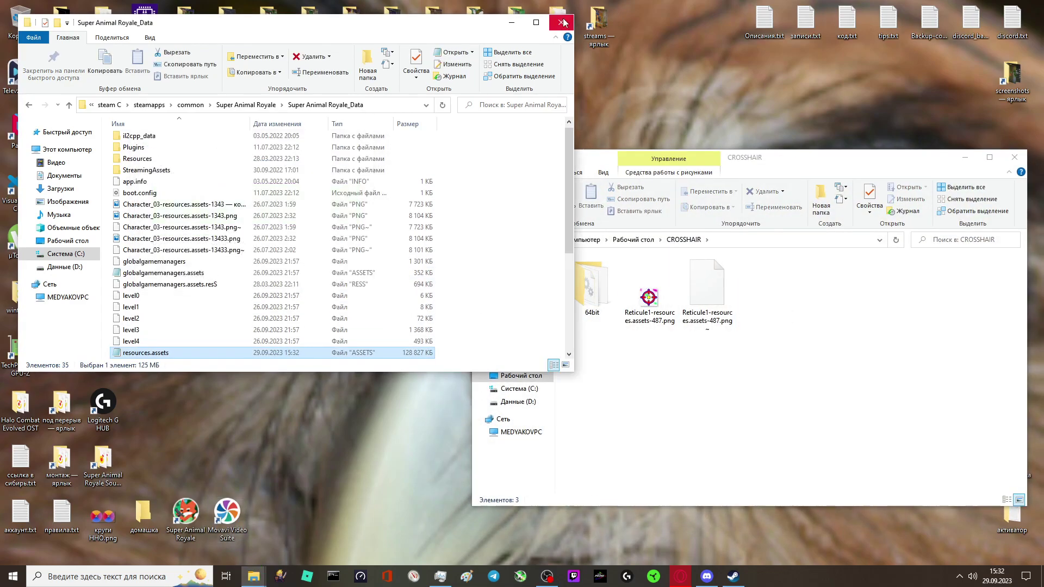
Step: Close both folder windows and return to Steam's Super Animal Royale library page
click(562, 22)
click(1014, 157)
click(734, 577)
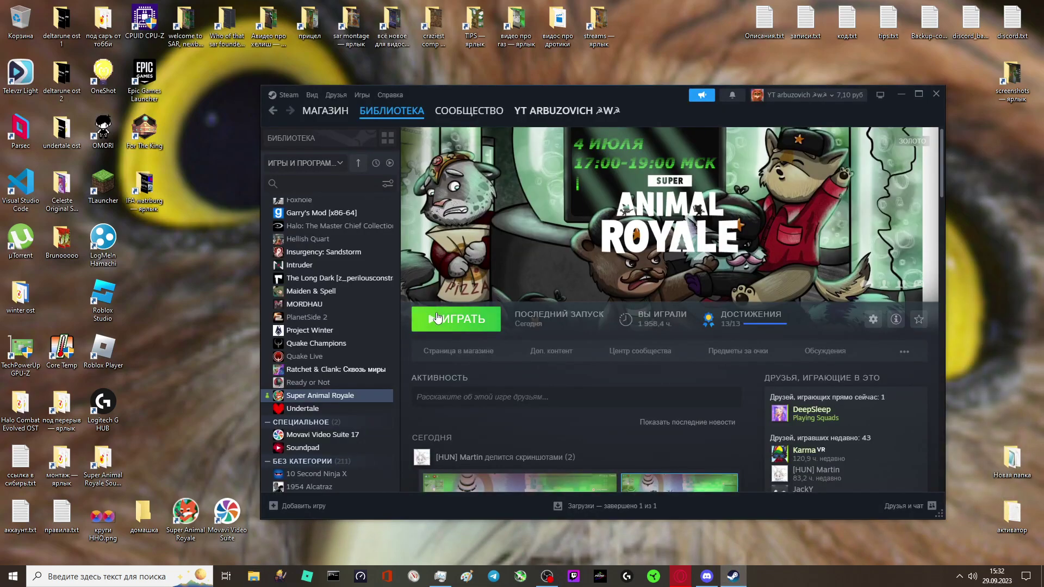